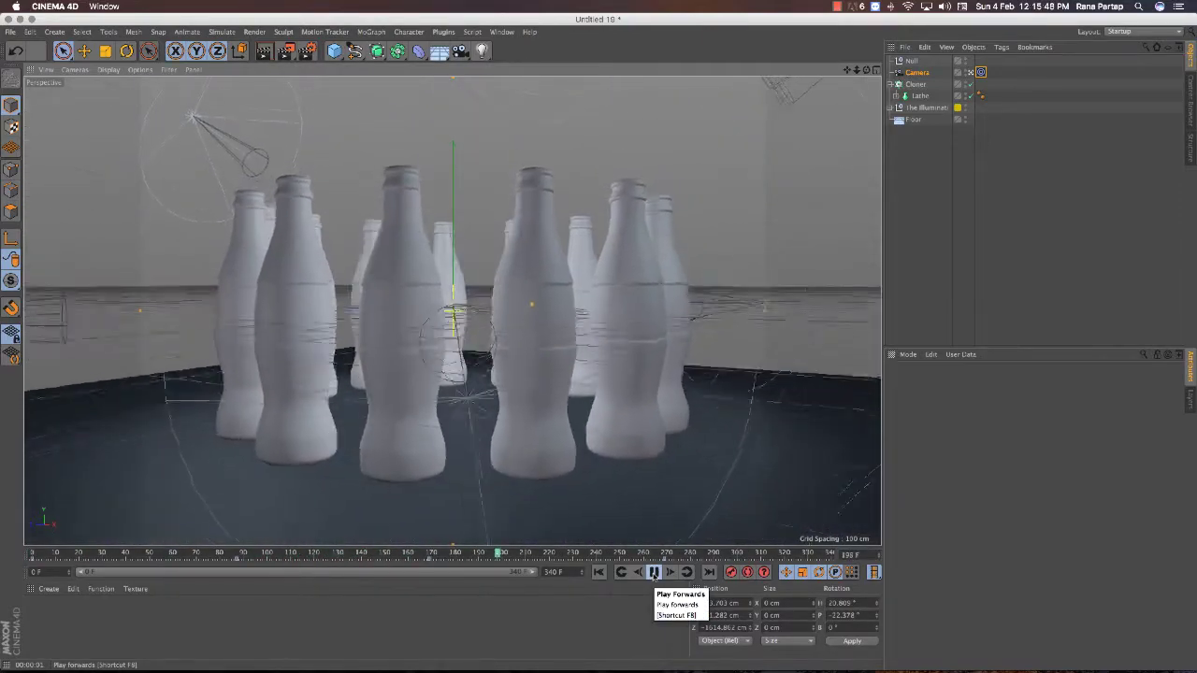
- Stop the timeline playback and render the finished bottle ring in the Perspective view
{"action": "left_click", "coordinate": [653, 572]}
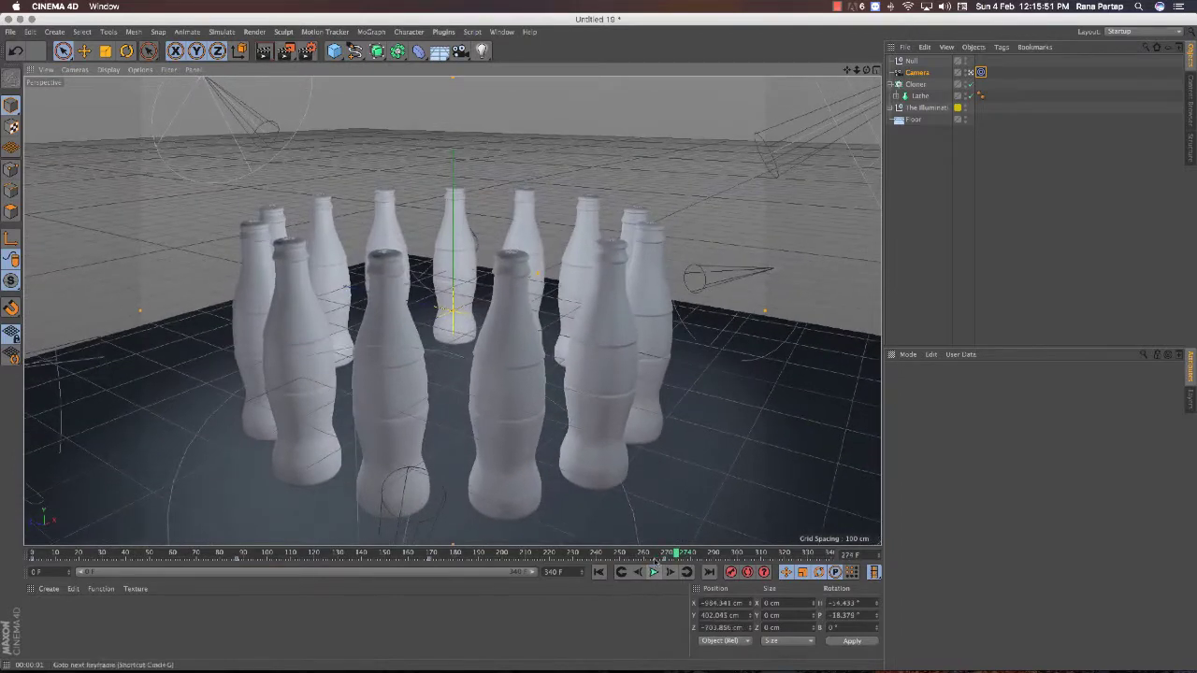
{"action": "key", "text": "super+r"}
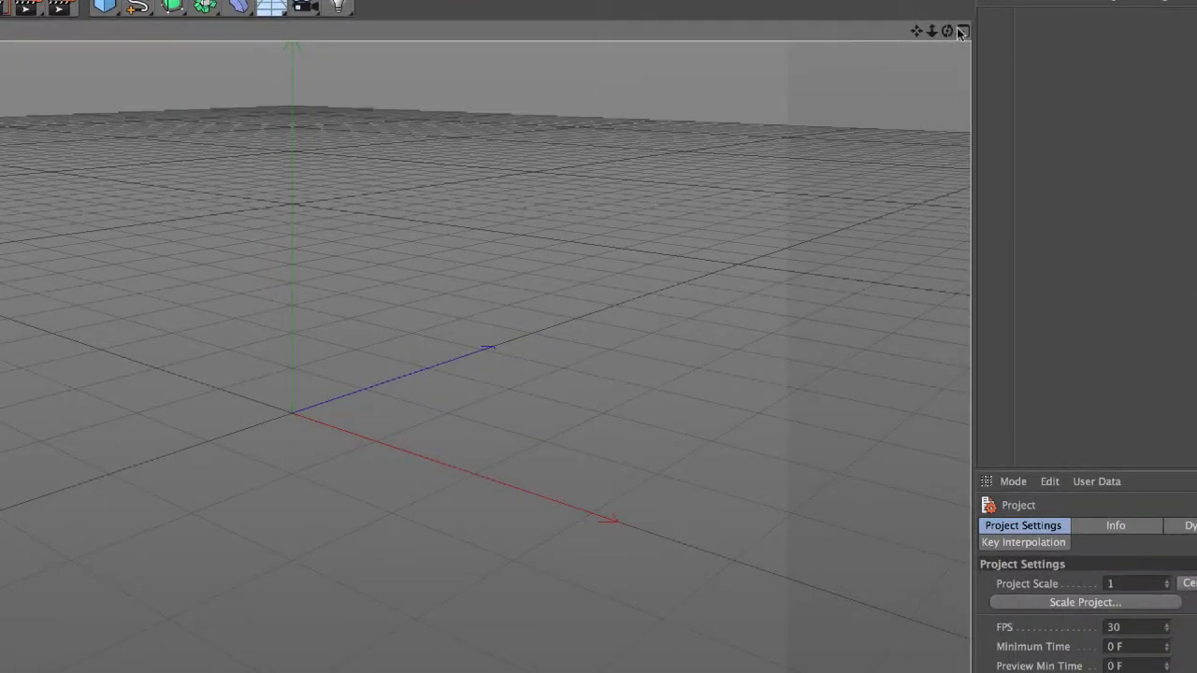
- Maximize the Front view from the four-view layout
{"action": "left_click", "coordinate": [964, 33]}
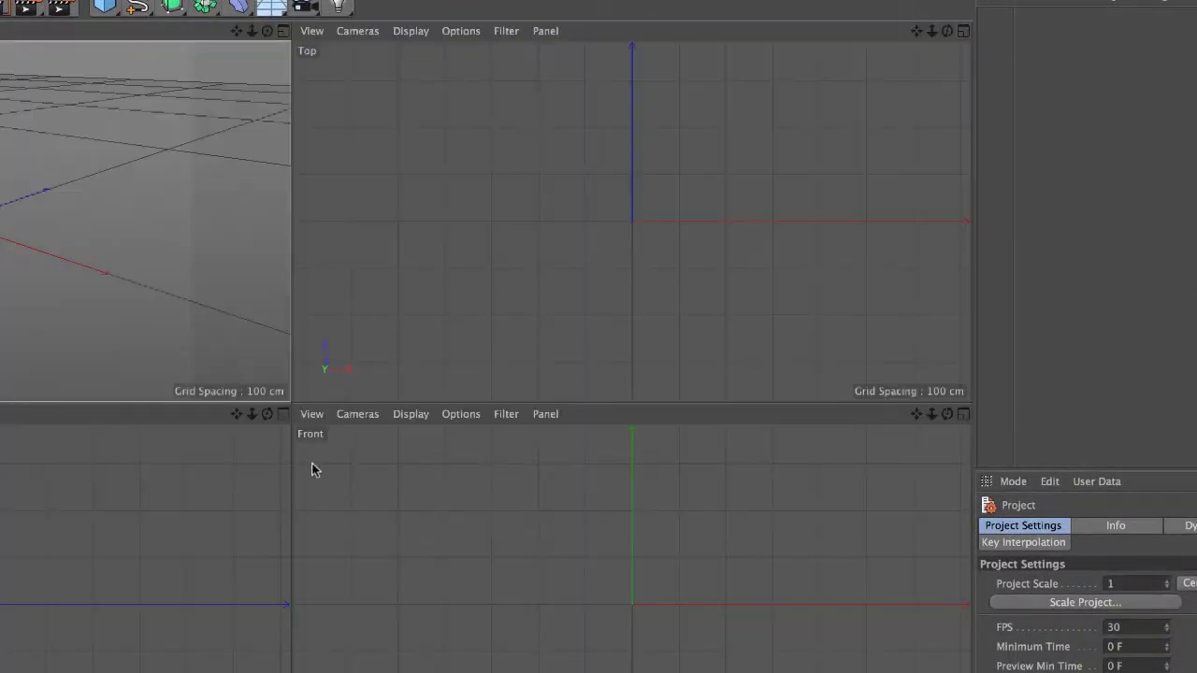
{"action": "left_click", "coordinate": [584, 517]}
{"action": "left_click", "coordinate": [964, 414]}
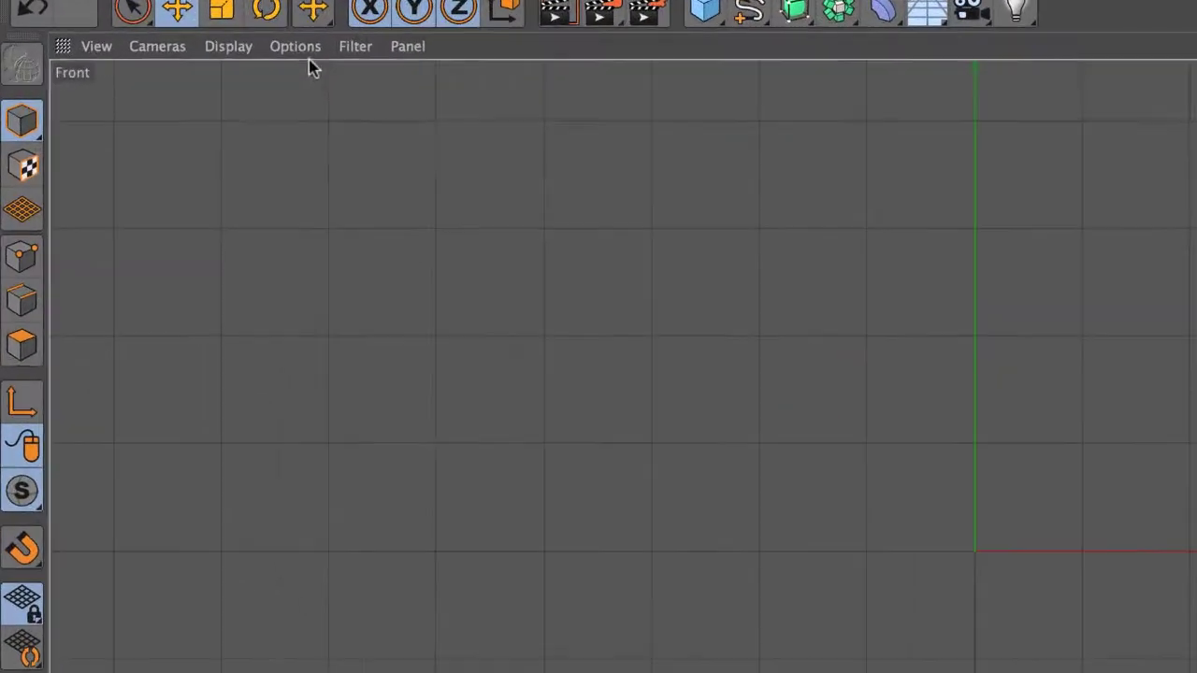
- Load ck-6-pack_1_1.png as the Front view's background image
{"action": "left_click", "coordinate": [139, 69]}
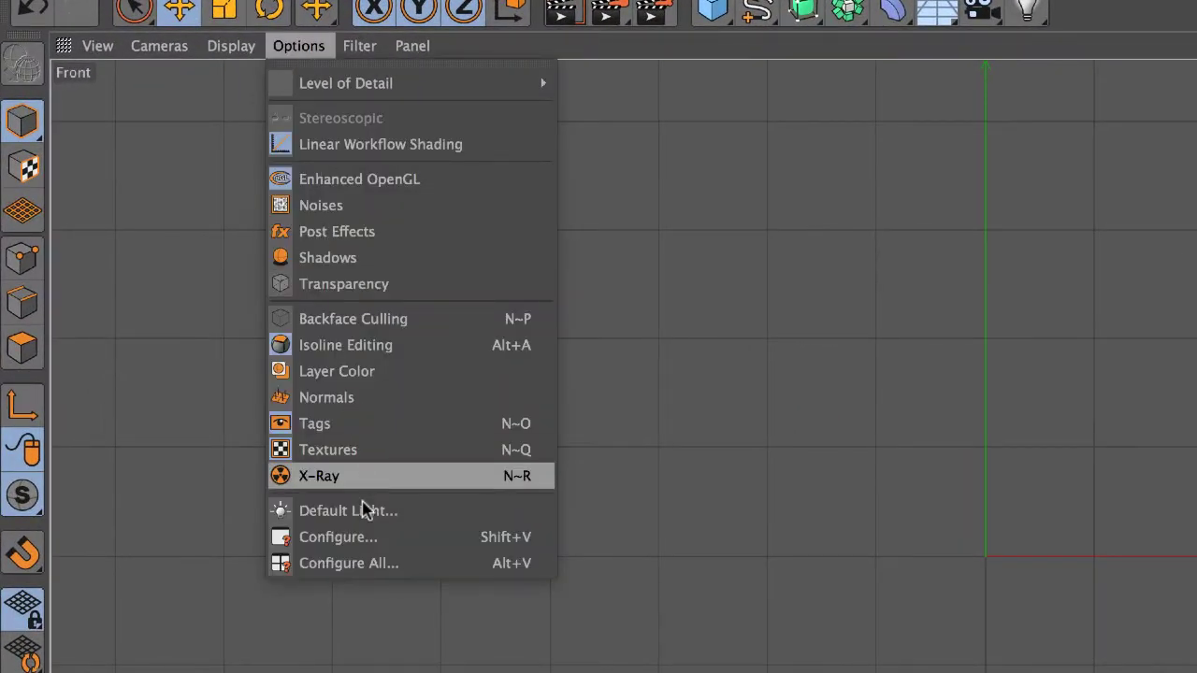
{"action": "left_click", "coordinate": [413, 545]}
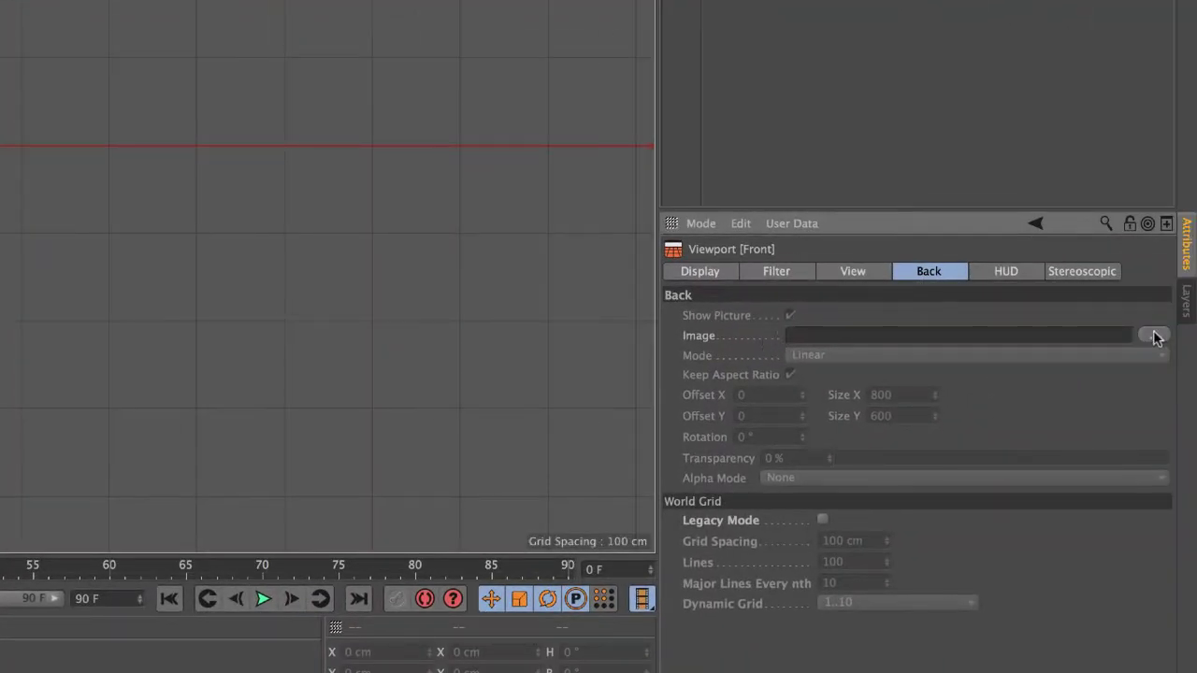
{"action": "left_click", "coordinate": [1157, 337]}
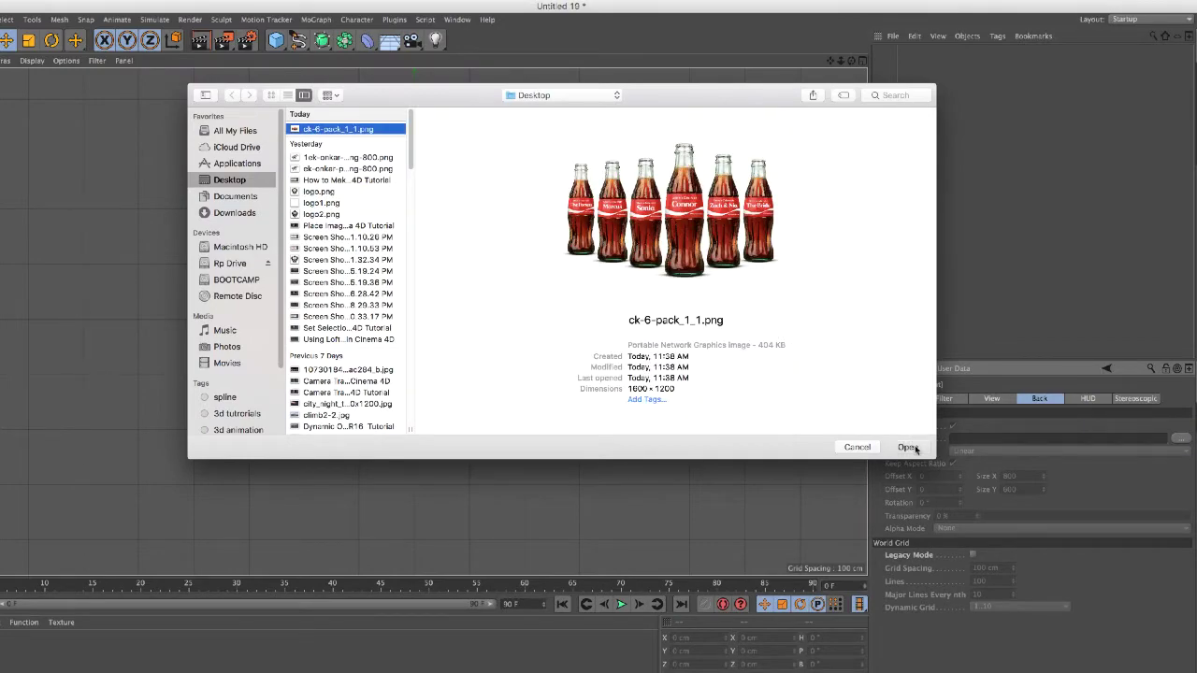
{"action": "left_click", "coordinate": [914, 448]}
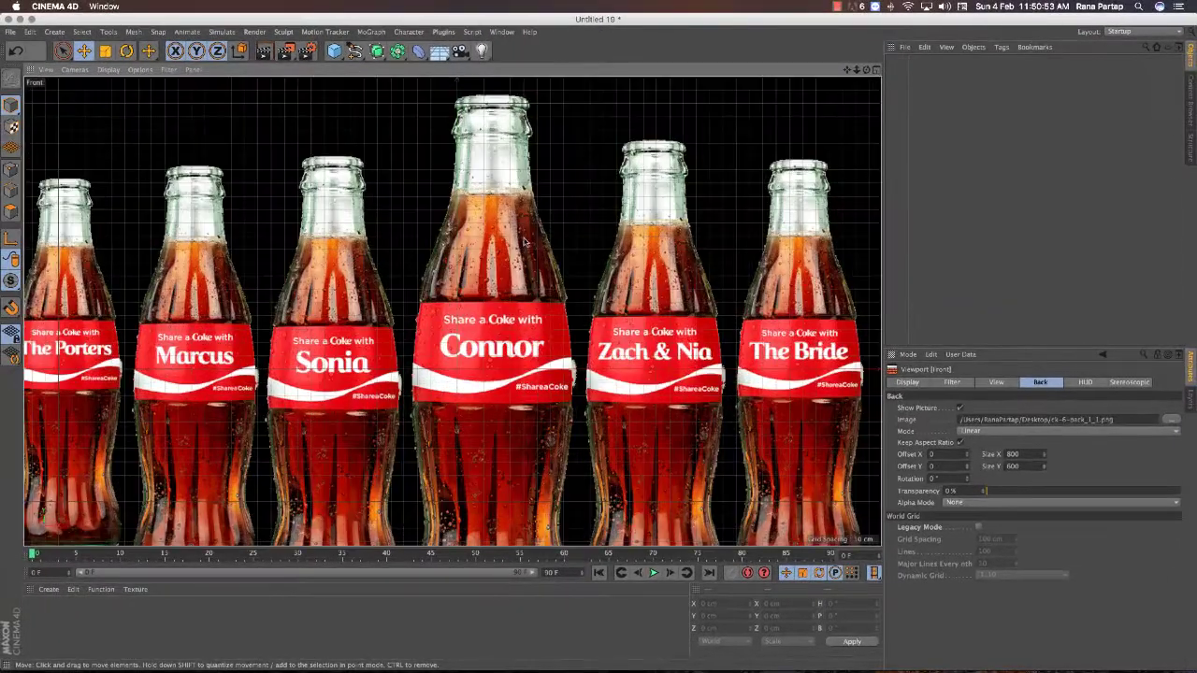
- Zoom in on the centre bottle's neck and place the first Bezier point at its lip
{"action": "scroll", "coordinate": [525, 244], "scroll_direction": "up", "scroll_amount": 1}
{"action": "scroll", "coordinate": [496, 215], "scroll_direction": "down", "scroll_amount": 2}
{"action": "scroll", "coordinate": [462, 191], "scroll_direction": "up", "scroll_amount": 5}
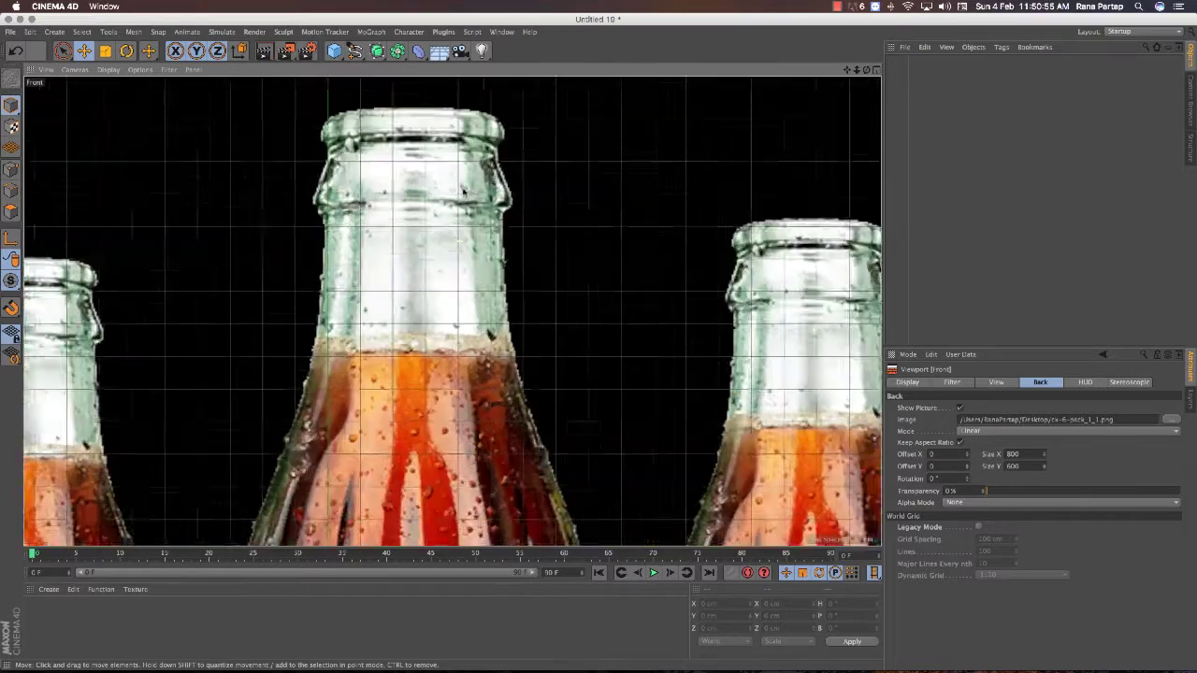
{"action": "scroll", "coordinate": [462, 191], "scroll_direction": "up", "scroll_amount": 2}
{"action": "scroll", "coordinate": [463, 192], "scroll_direction": "down", "scroll_amount": 2}
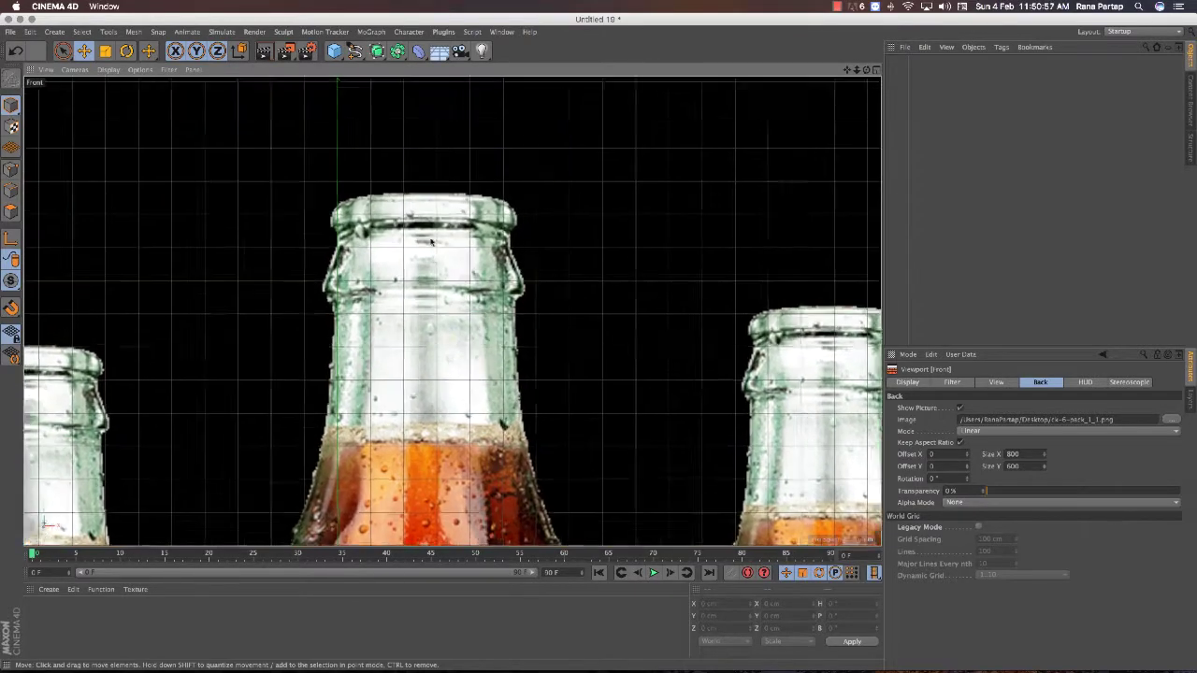
{"action": "scroll", "coordinate": [431, 242], "scroll_direction": "up", "scroll_amount": 2}
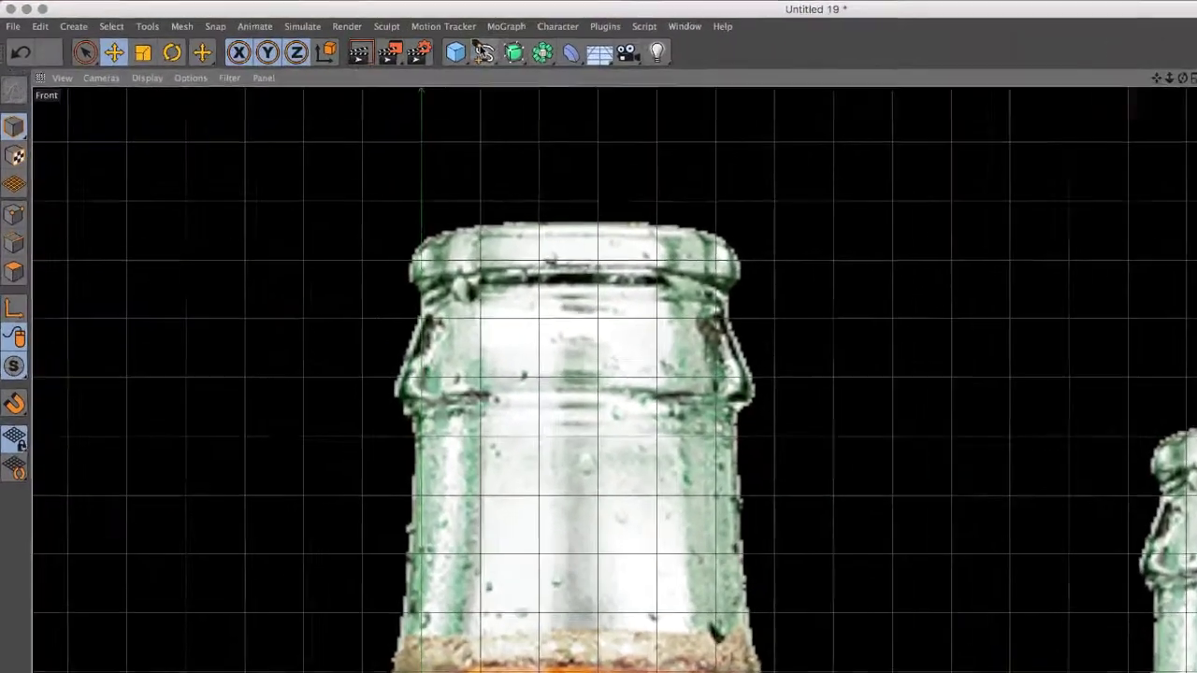
{"action": "left_click", "coordinate": [355, 50]}
{"action": "left_click", "coordinate": [641, 74]}
{"action": "scroll", "coordinate": [633, 219], "scroll_direction": "up", "scroll_amount": 2}
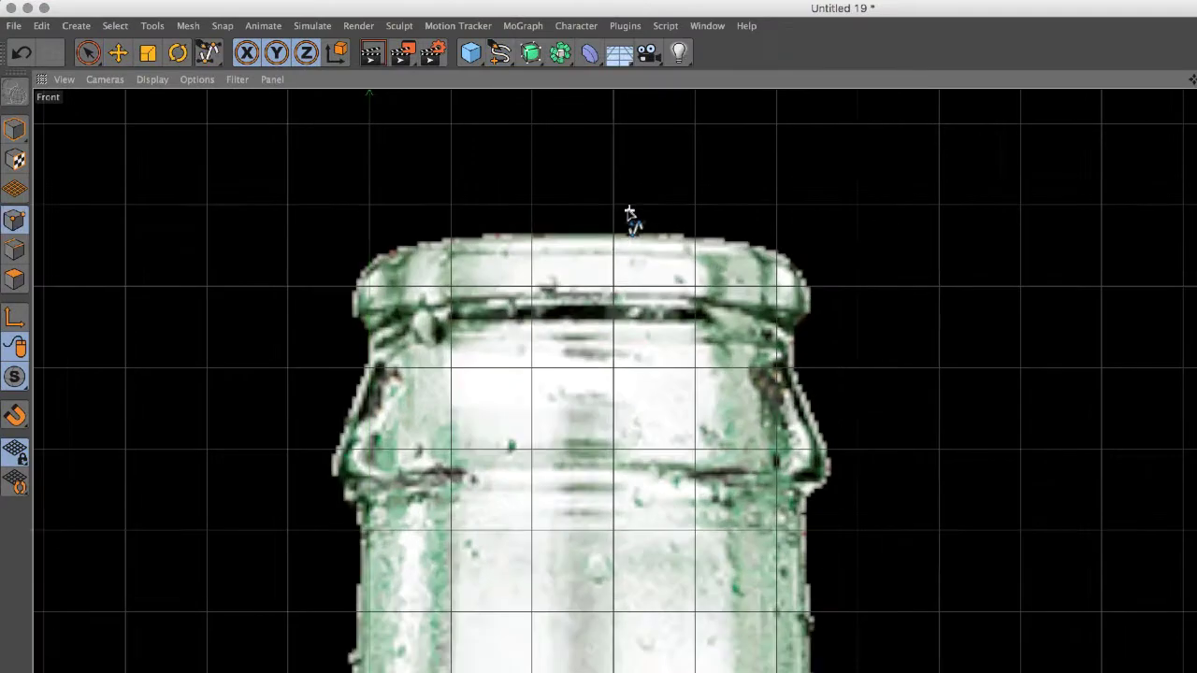
{"action": "scroll", "coordinate": [617, 227], "scroll_direction": "up", "scroll_amount": 2}
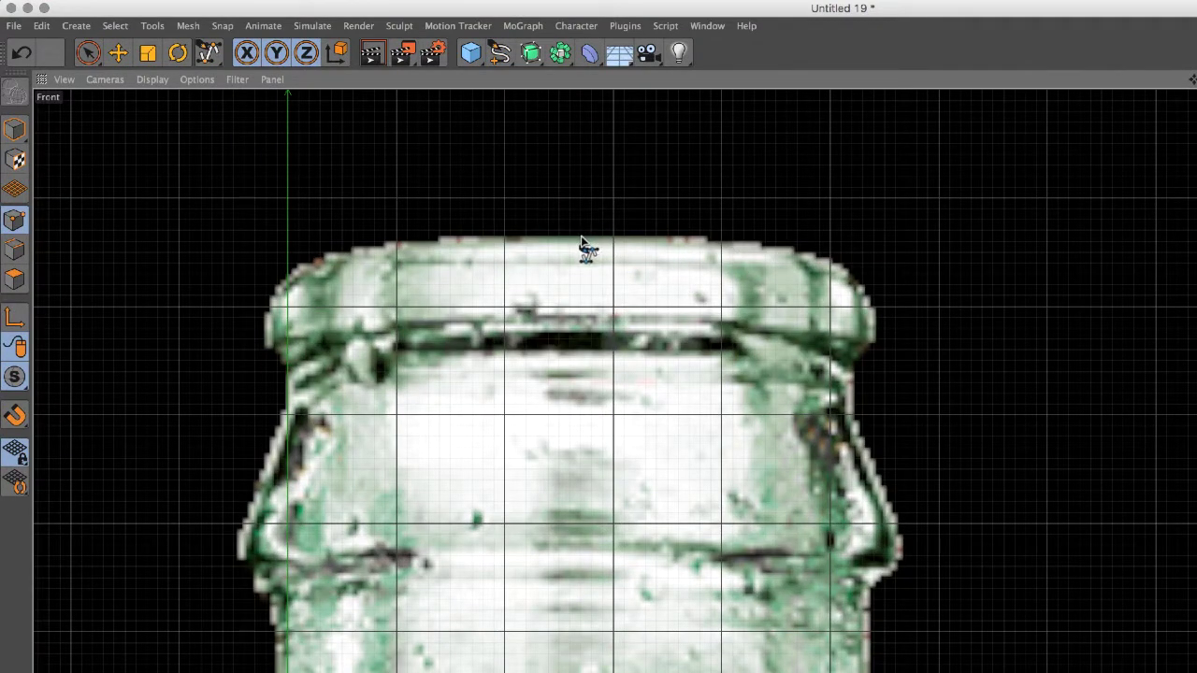
{"action": "left_click_drag", "start_coordinate": [581, 239], "coordinate": [730, 238]}
- Trace points across the lip and down the bottle neck
{"action": "left_click", "coordinate": [781, 246]}
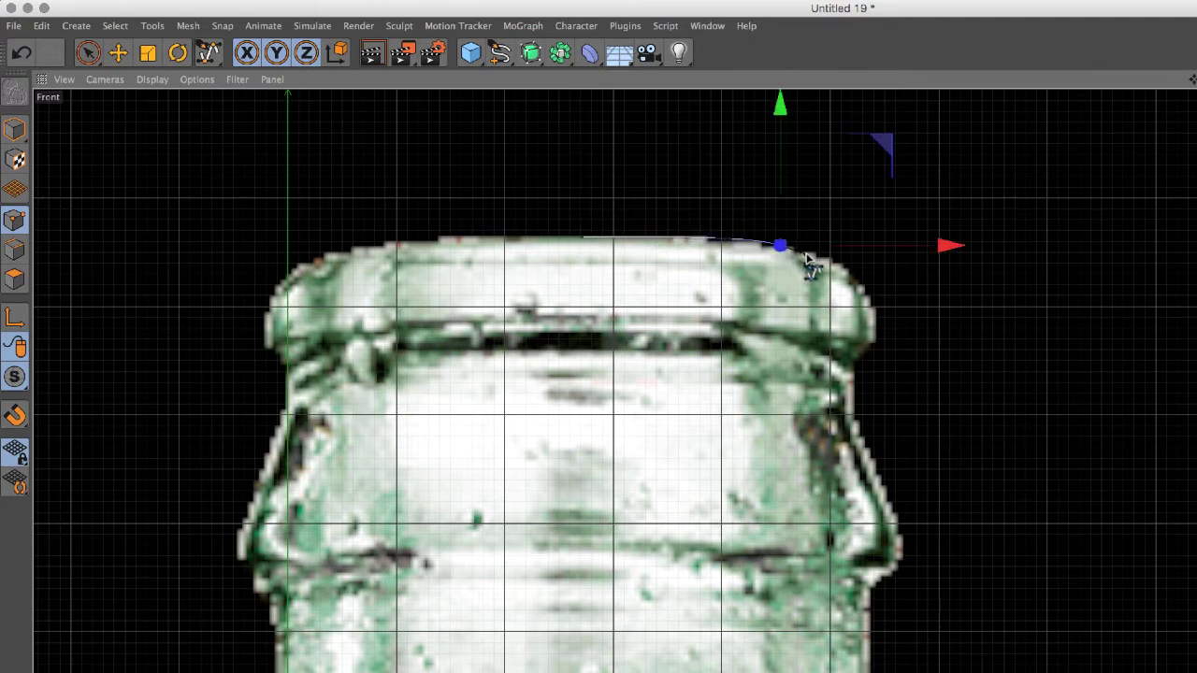
{"action": "left_click", "coordinate": [868, 296]}
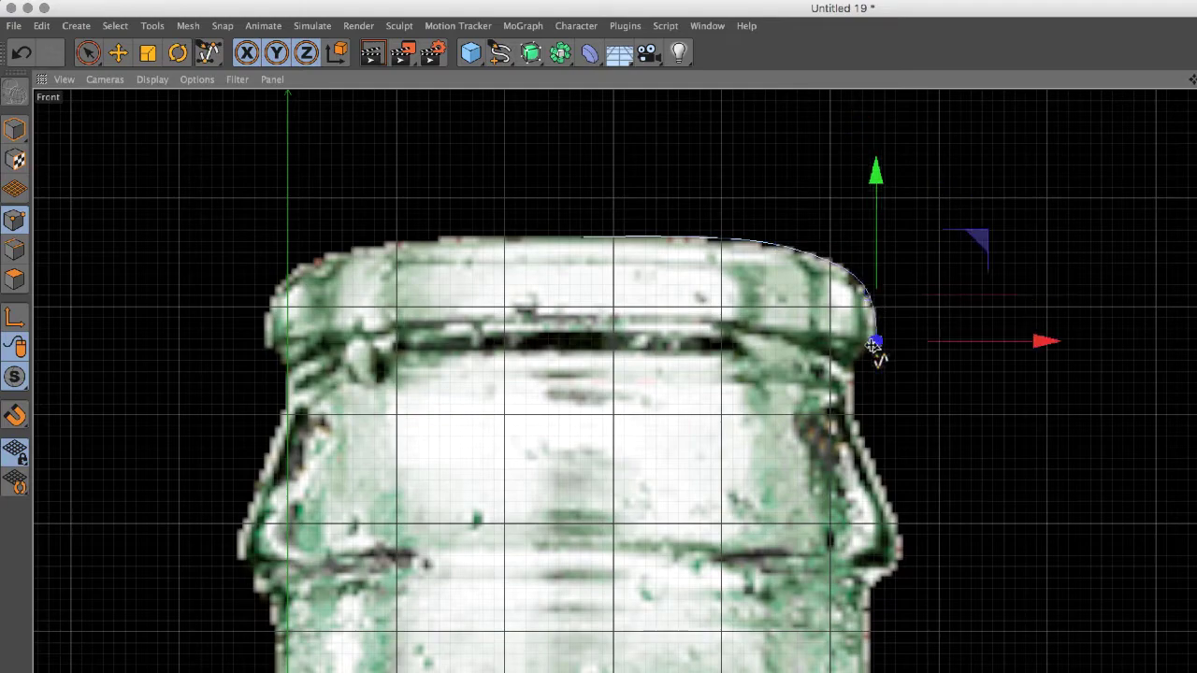
{"action": "left_click", "coordinate": [605, 268]}
{"action": "left_click", "coordinate": [609, 308]}
{"action": "left_click", "coordinate": [632, 372]}
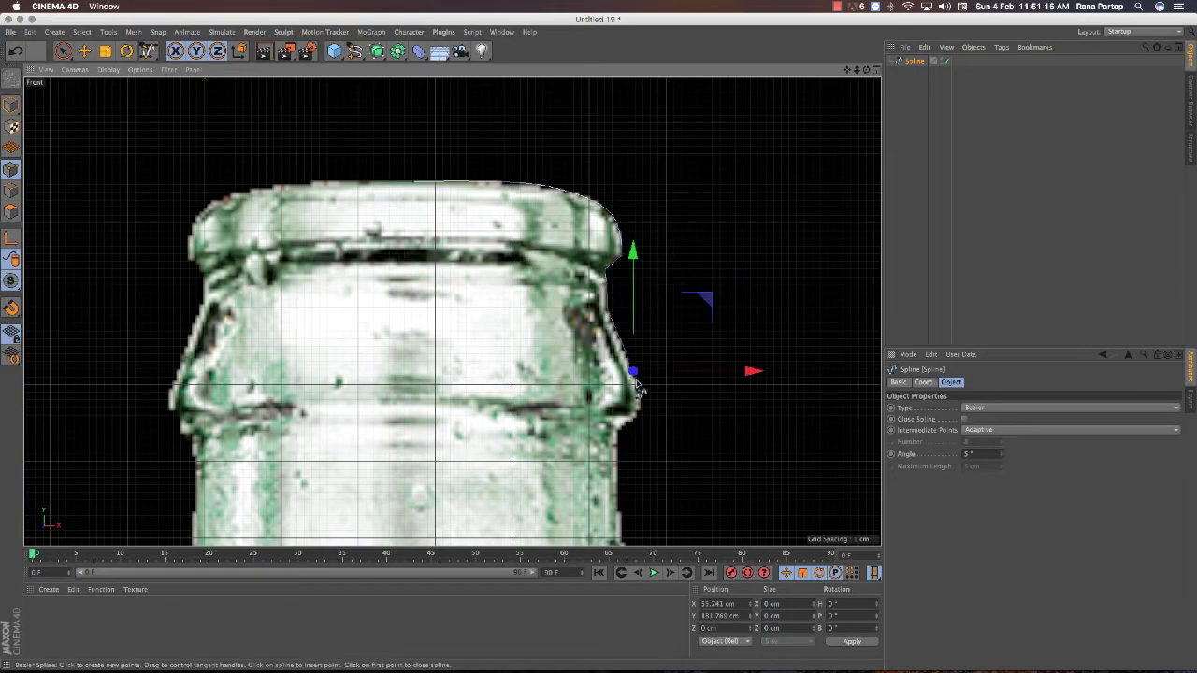
{"action": "left_click", "coordinate": [634, 420]}
{"action": "left_click", "coordinate": [615, 460]}
- Continue the outline down the shoulder and along the label edge to its bottom
{"action": "middle_click_drag", "start_coordinate": [614, 461], "coordinate": [569, 235]}
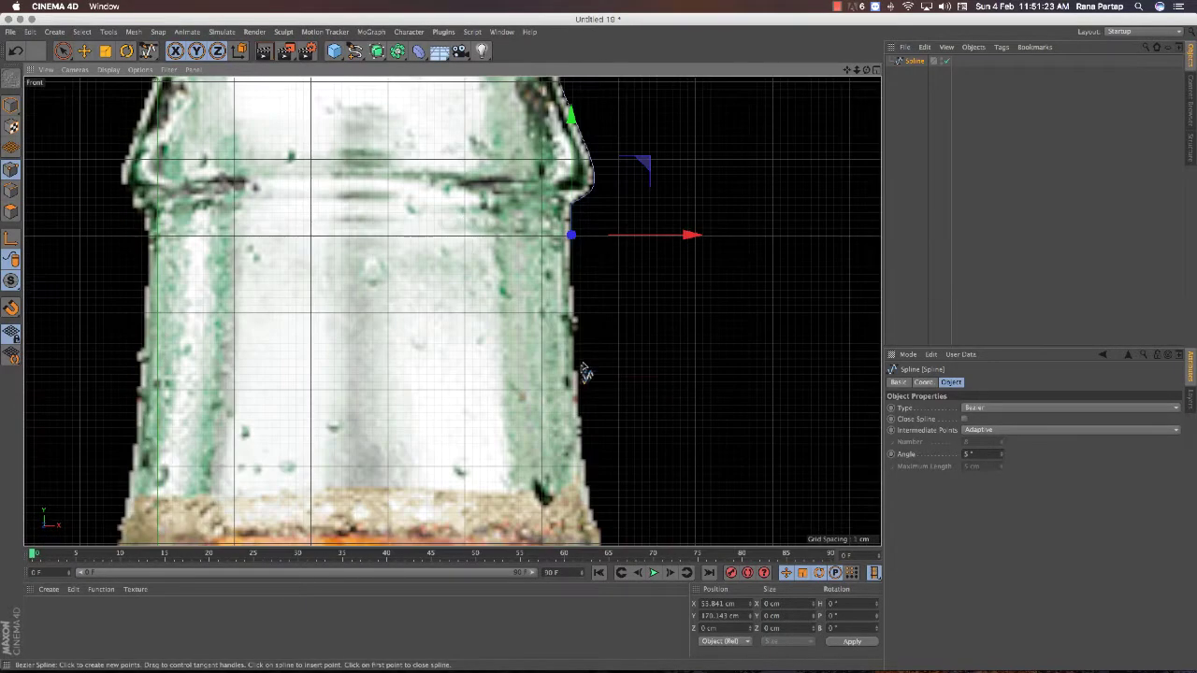
{"action": "left_click", "coordinate": [577, 376]}
{"action": "middle_click_drag", "start_coordinate": [587, 406], "coordinate": [559, 354]}
{"action": "left_click", "coordinate": [574, 394]}
{"action": "mouse_move", "coordinate": [574, 394]}
{"action": "middle_mouse_down"}
{"action": "mouse_move", "coordinate": [599, 412]}
{"action": "mouse_move", "coordinate": [529, 283]}
{"action": "middle_mouse_up"}
{"action": "left_click", "coordinate": [603, 410]}
{"action": "scroll", "coordinate": [562, 385], "scroll_direction": "up", "scroll_amount": 2}
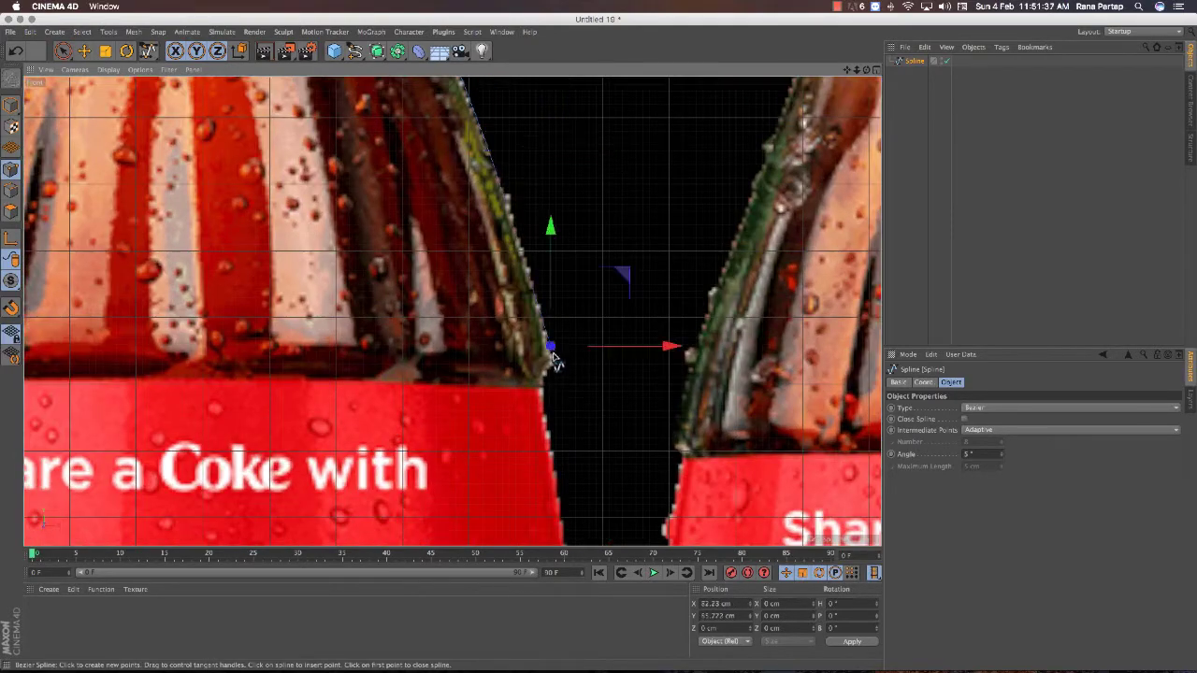
{"action": "left_click", "coordinate": [549, 410]}
{"action": "middle_click_drag", "start_coordinate": [574, 472], "coordinate": [497, 338]}
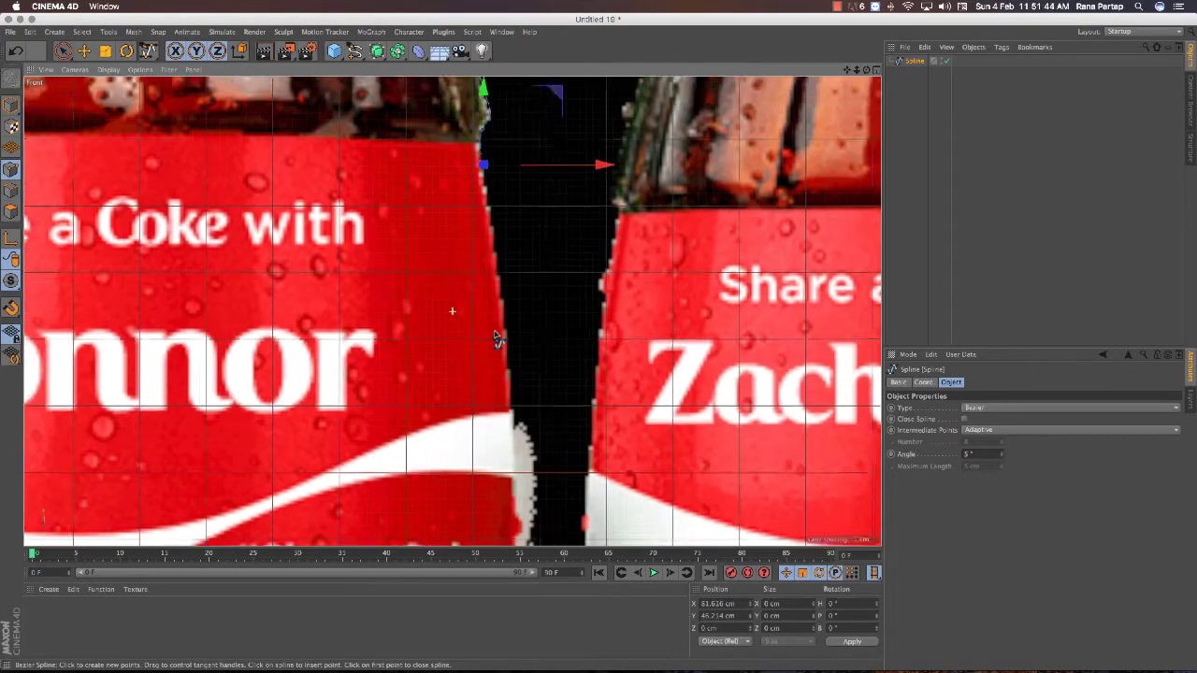
{"action": "scroll", "coordinate": [496, 338], "scroll_direction": "down", "scroll_amount": 2}
{"action": "left_click", "coordinate": [496, 510]}
- Add points just below the label along the lower bottle edge
{"action": "mouse_move", "coordinate": [497, 542]}
{"action": "middle_mouse_down"}
{"action": "mouse_move", "coordinate": [496, 239]}
{"action": "mouse_move", "coordinate": [516, 290]}
{"action": "mouse_move", "coordinate": [507, 190]}
{"action": "middle_mouse_up"}
{"action": "scroll", "coordinate": [496, 238], "scroll_direction": "up", "scroll_amount": 1}
{"action": "left_click", "coordinate": [515, 290]}
{"action": "scroll", "coordinate": [511, 314], "scroll_direction": "down", "scroll_amount": 3}
{"action": "scroll", "coordinate": [508, 321], "scroll_direction": "up", "scroll_amount": 3}
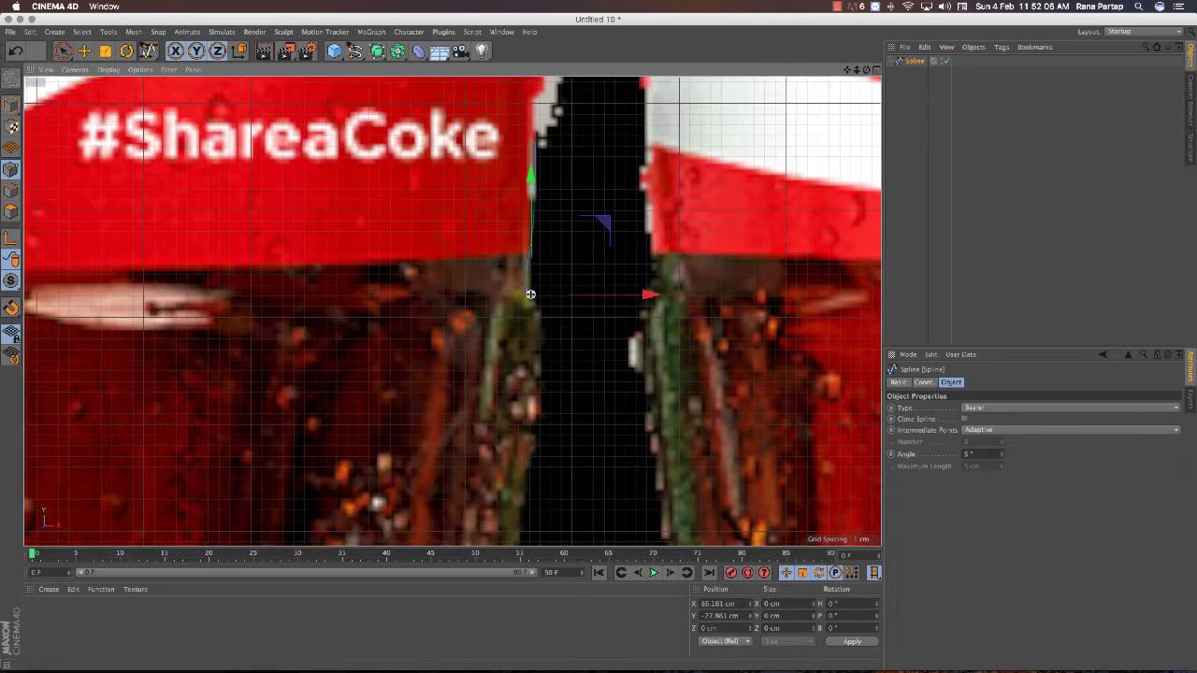
{"action": "left_click", "coordinate": [542, 328]}
- Trace the lower body down and curve the outline under the bottle base
{"action": "middle_click_drag", "start_coordinate": [546, 402], "coordinate": [538, 262]}
{"action": "scroll", "coordinate": [523, 309], "scroll_direction": "down", "scroll_amount": 1}
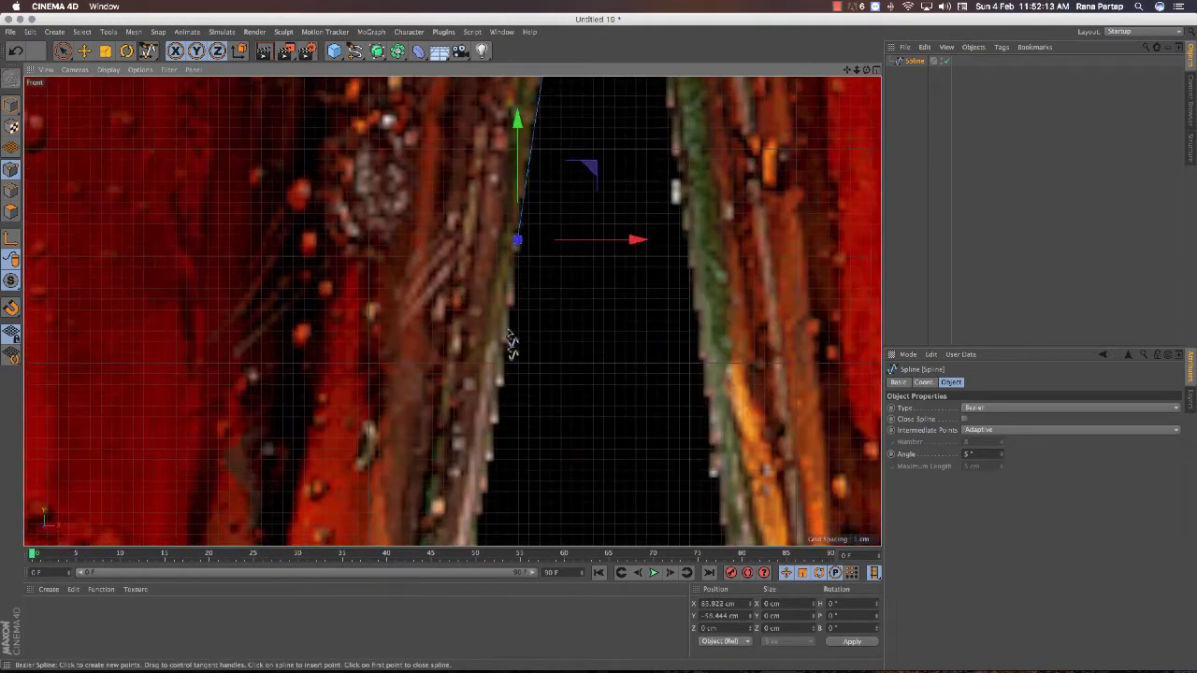
{"action": "scroll", "coordinate": [505, 309], "scroll_direction": "down", "scroll_amount": 1}
{"action": "scroll", "coordinate": [502, 271], "scroll_direction": "down", "scroll_amount": 1}
{"action": "scroll", "coordinate": [437, 297], "scroll_direction": "down", "scroll_amount": 1}
{"action": "middle_click_drag", "start_coordinate": [437, 298], "coordinate": [479, 225]}
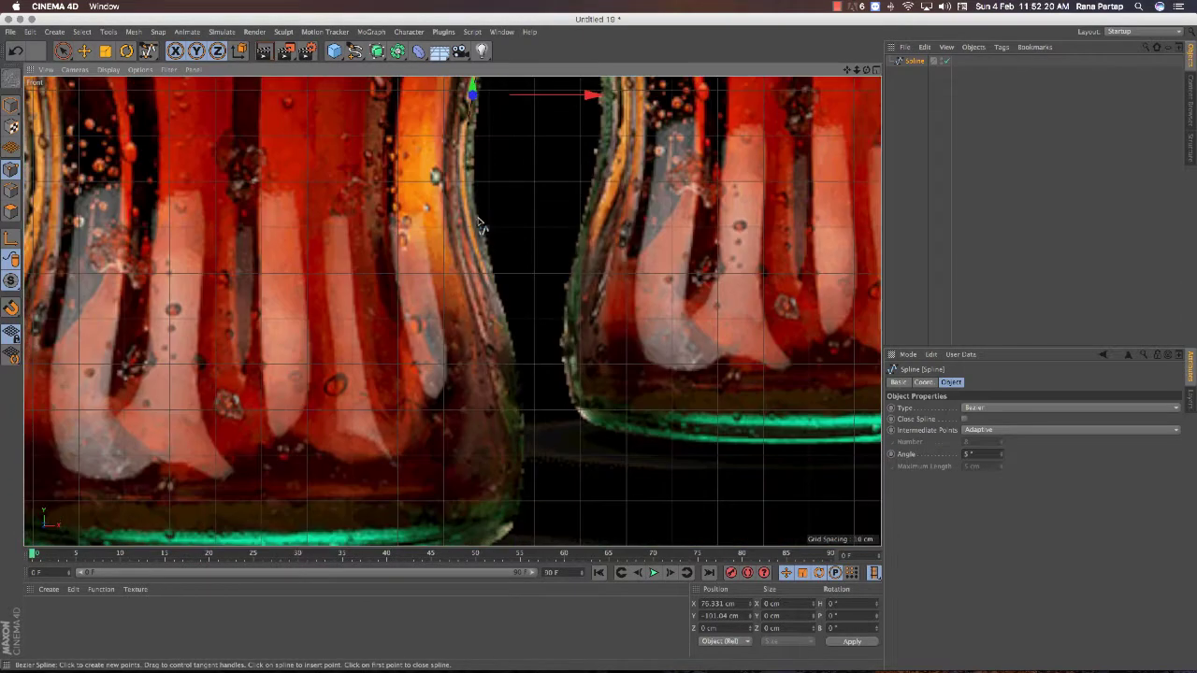
{"action": "left_click", "coordinate": [521, 393]}
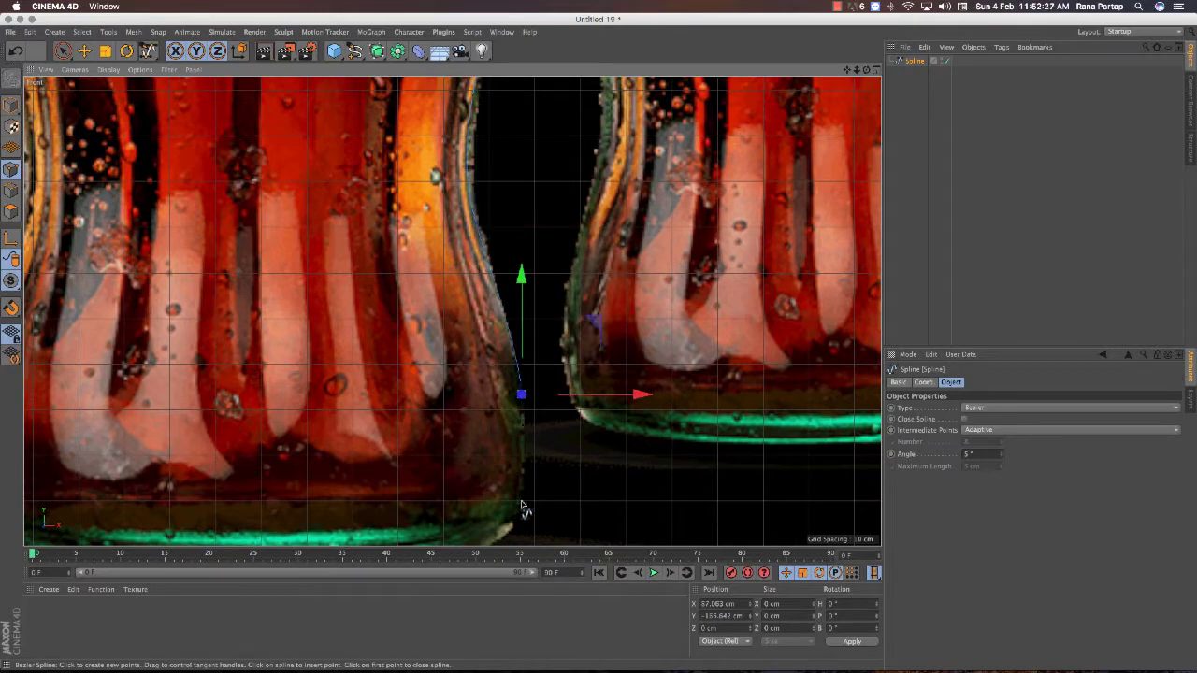
{"action": "middle_click_drag", "start_coordinate": [521, 531], "coordinate": [508, 414]}
{"action": "left_click", "coordinate": [405, 444]}
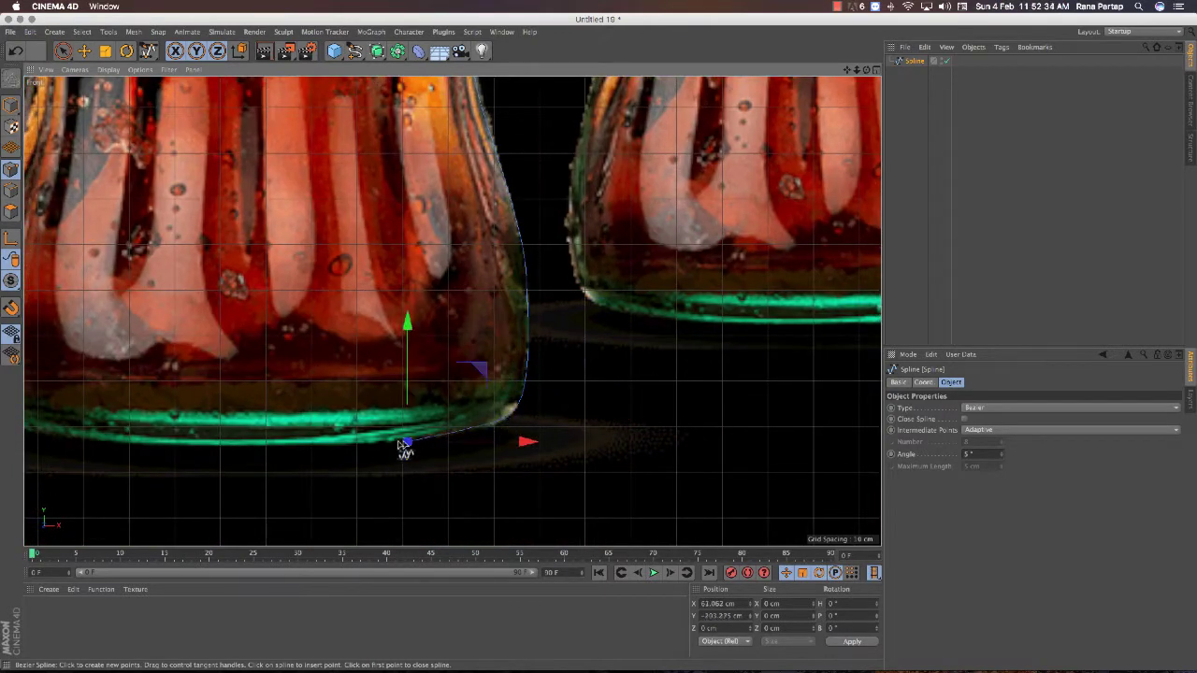
- Zoom out, maximize the Perspective view, and orbit down to near eye level on the profile
{"action": "scroll", "coordinate": [352, 374], "scroll_direction": "down", "scroll_amount": 10}
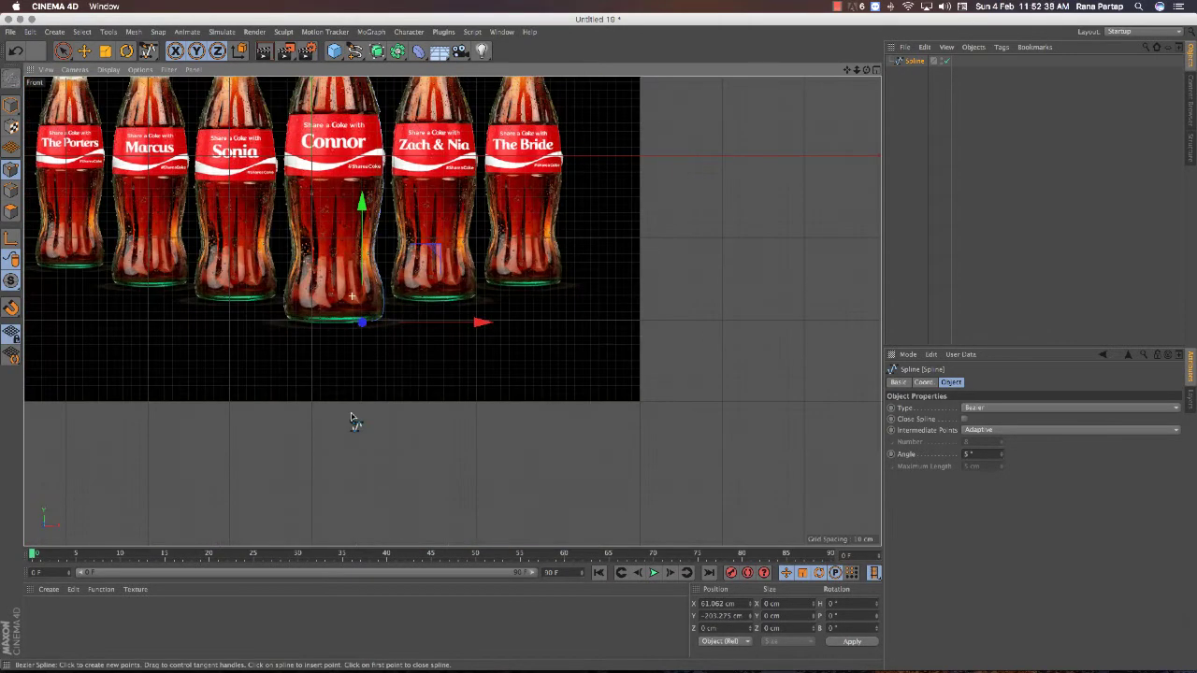
{"action": "scroll", "coordinate": [393, 374], "scroll_direction": "up", "scroll_amount": 2}
{"action": "scroll", "coordinate": [425, 341], "scroll_direction": "up", "scroll_amount": 2}
{"action": "scroll", "coordinate": [430, 337], "scroll_direction": "up", "scroll_amount": 2}
{"action": "scroll", "coordinate": [431, 337], "scroll_direction": "up", "scroll_amount": 1}
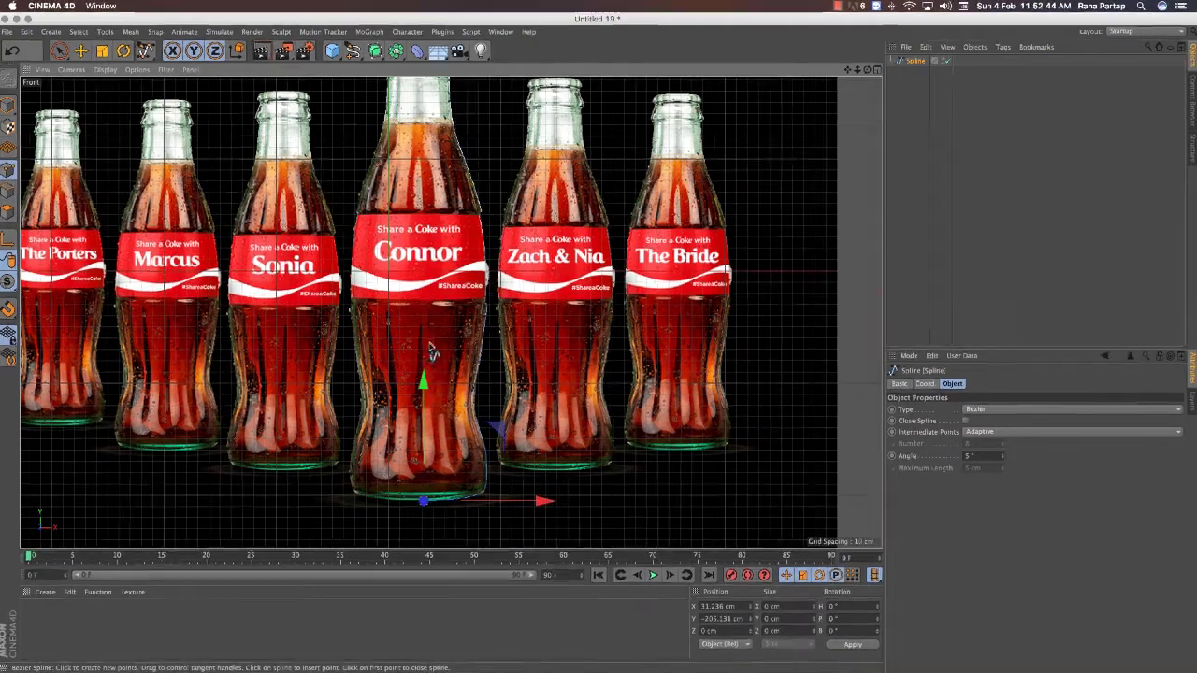
{"action": "scroll", "coordinate": [440, 421], "scroll_direction": "down", "scroll_amount": 3}
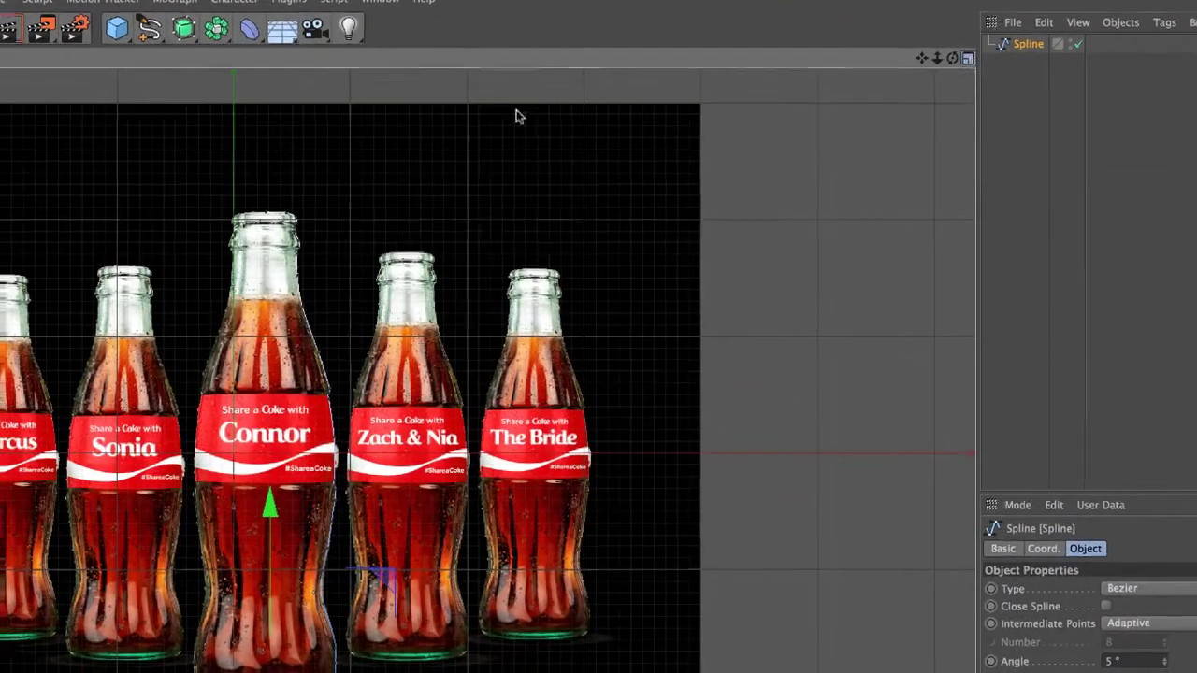
{"action": "middle_click", "coordinate": [516, 115]}
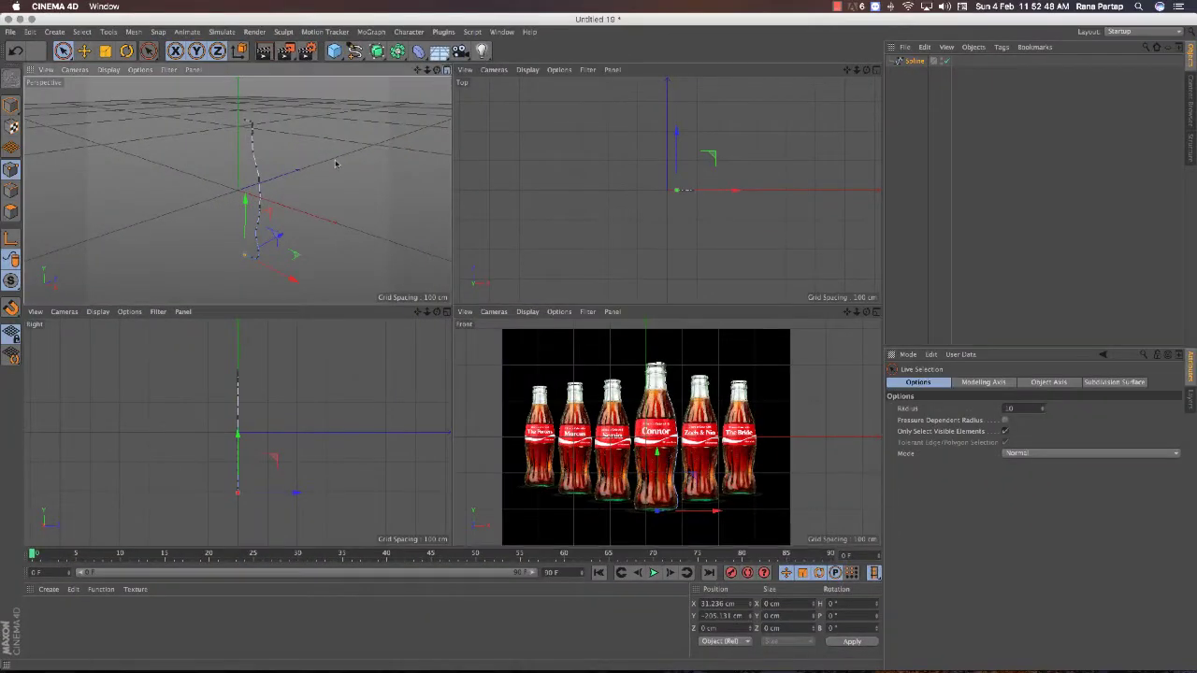
{"action": "middle_click", "coordinate": [333, 157]}
{"action": "mouse_move", "coordinate": [427, 260]}
{"action": "left_mouse_down", "text": "alt"}
{"action": "mouse_move", "coordinate": [582, 219]}
{"action": "mouse_move", "coordinate": [484, 219]}
{"action": "mouse_move", "coordinate": [446, 200]}
{"action": "mouse_move", "coordinate": [493, 224]}
{"action": "mouse_move", "coordinate": [492, 286]}
{"action": "mouse_move", "coordinate": [462, 278]}
{"action": "mouse_move", "coordinate": [492, 272]}
{"action": "left_mouse_up", "text": "alt"}
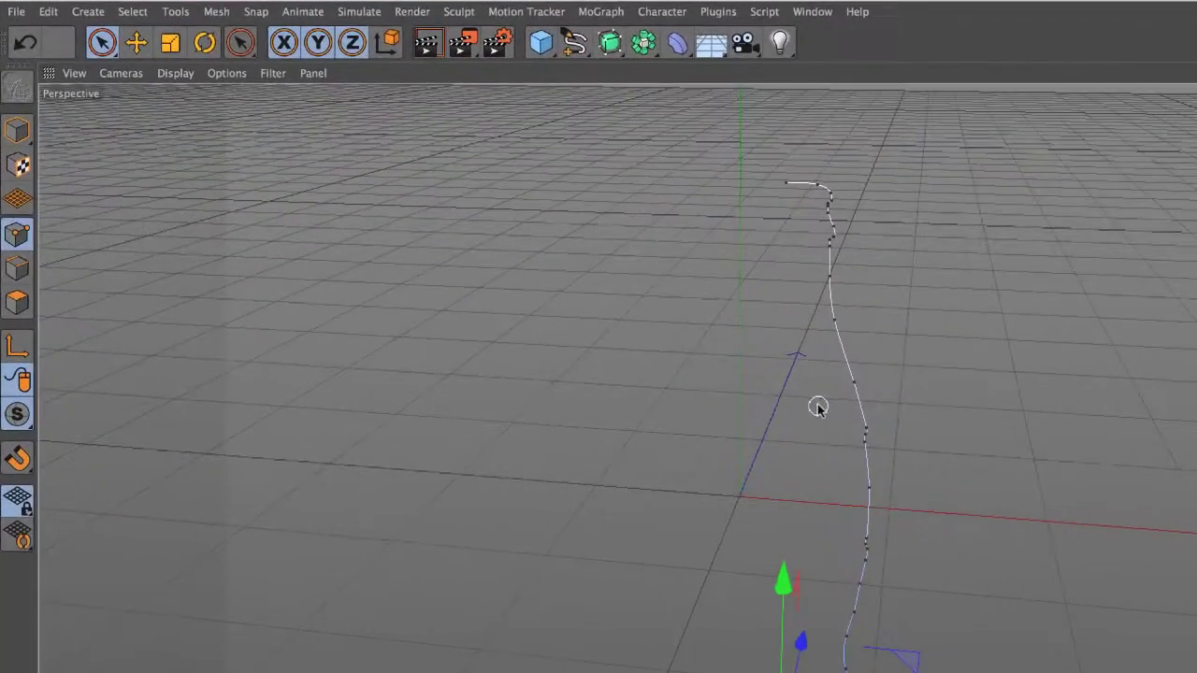
- Put the spline under a new Lathe and shift the profile to X −29.652 cm
{"action": "left_click", "coordinate": [19, 130]}
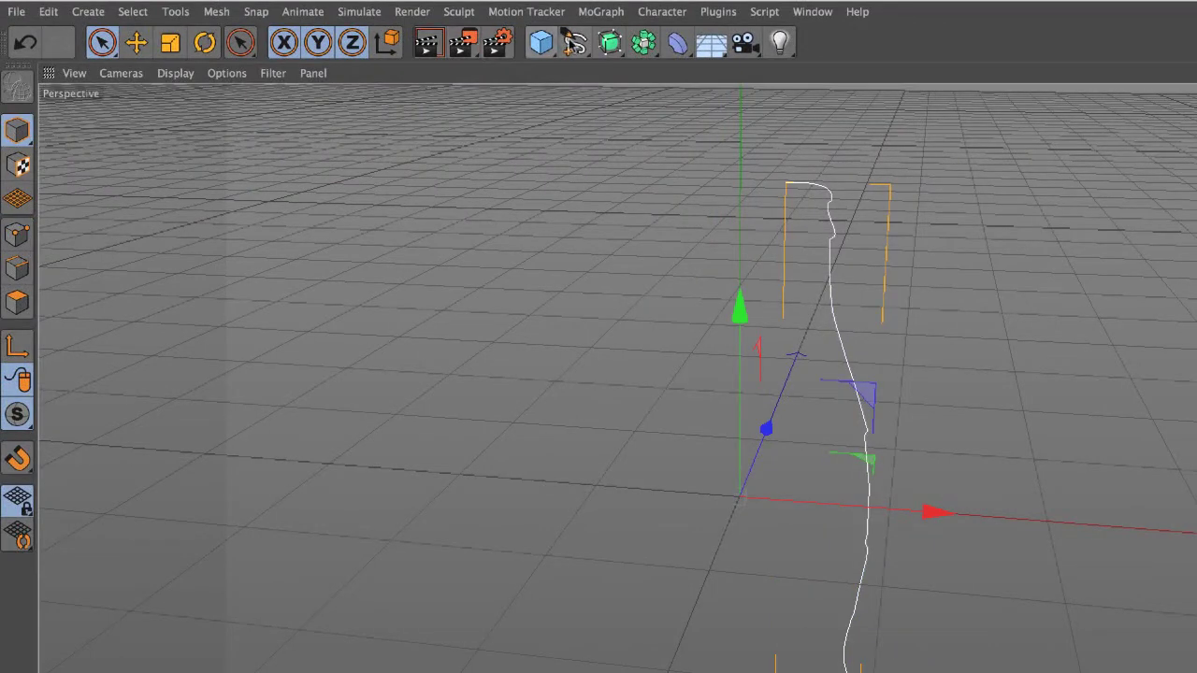
{"action": "left_click", "coordinate": [610, 42]}
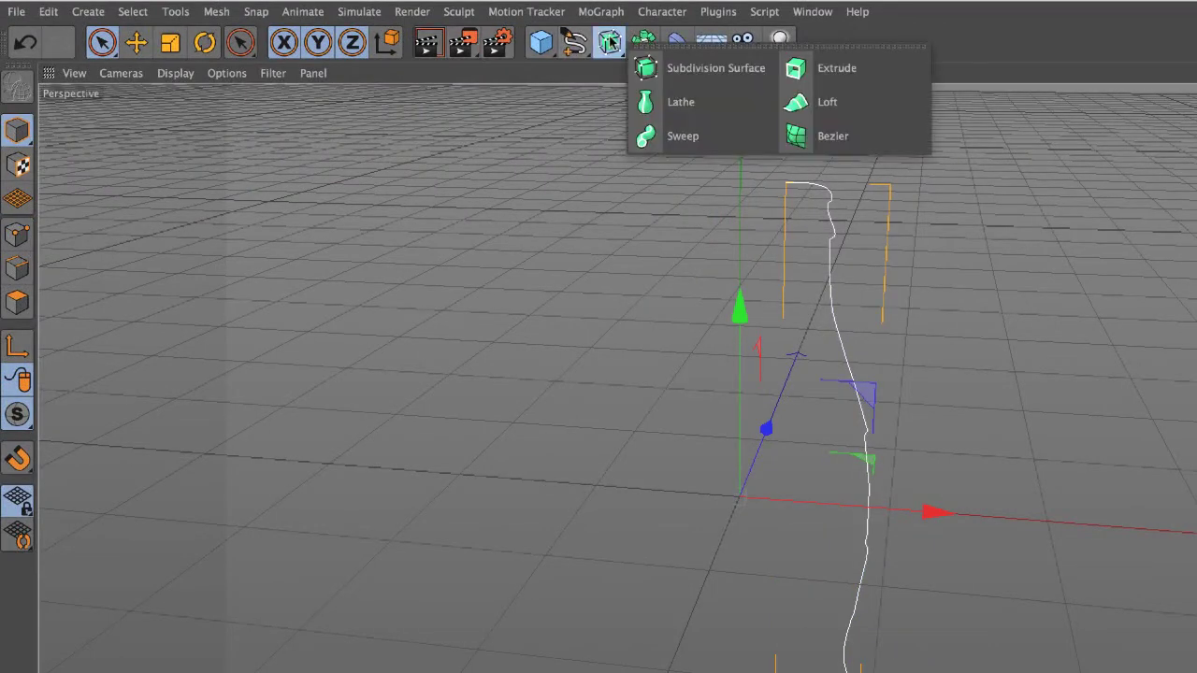
{"action": "left_click", "coordinate": [716, 113]}
{"action": "left_click_drag", "start_coordinate": [1025, 77], "coordinate": [1015, 59]}
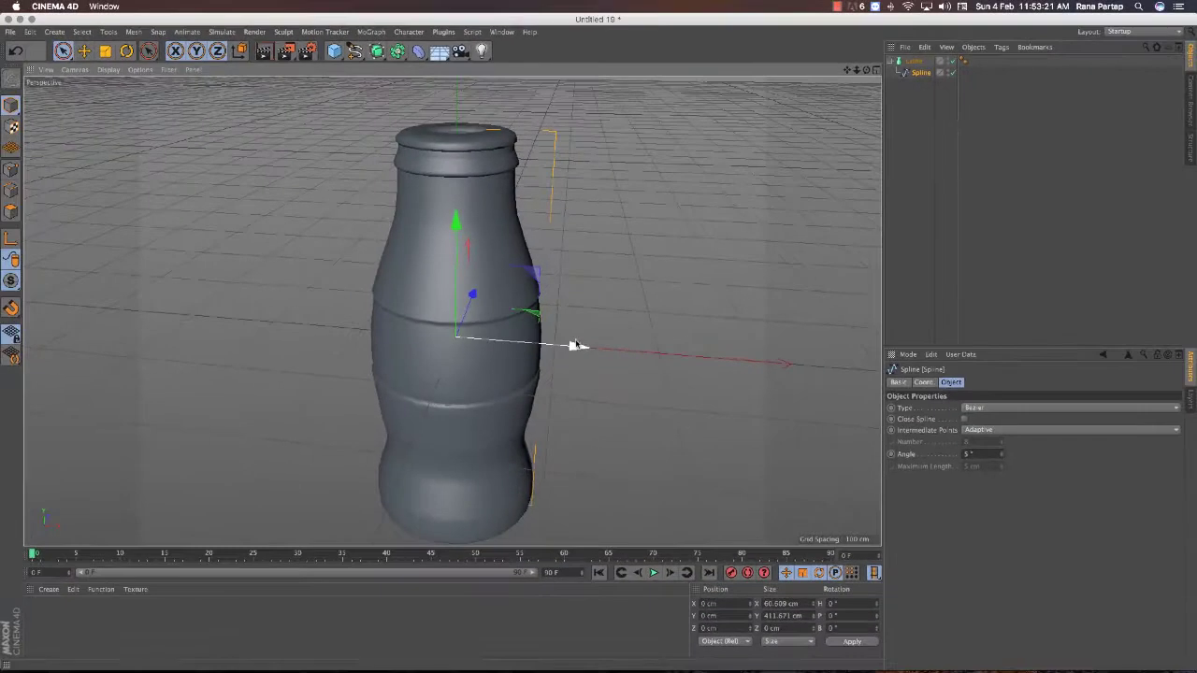
{"action": "left_click_drag", "start_coordinate": [574, 343], "coordinate": [554, 346]}
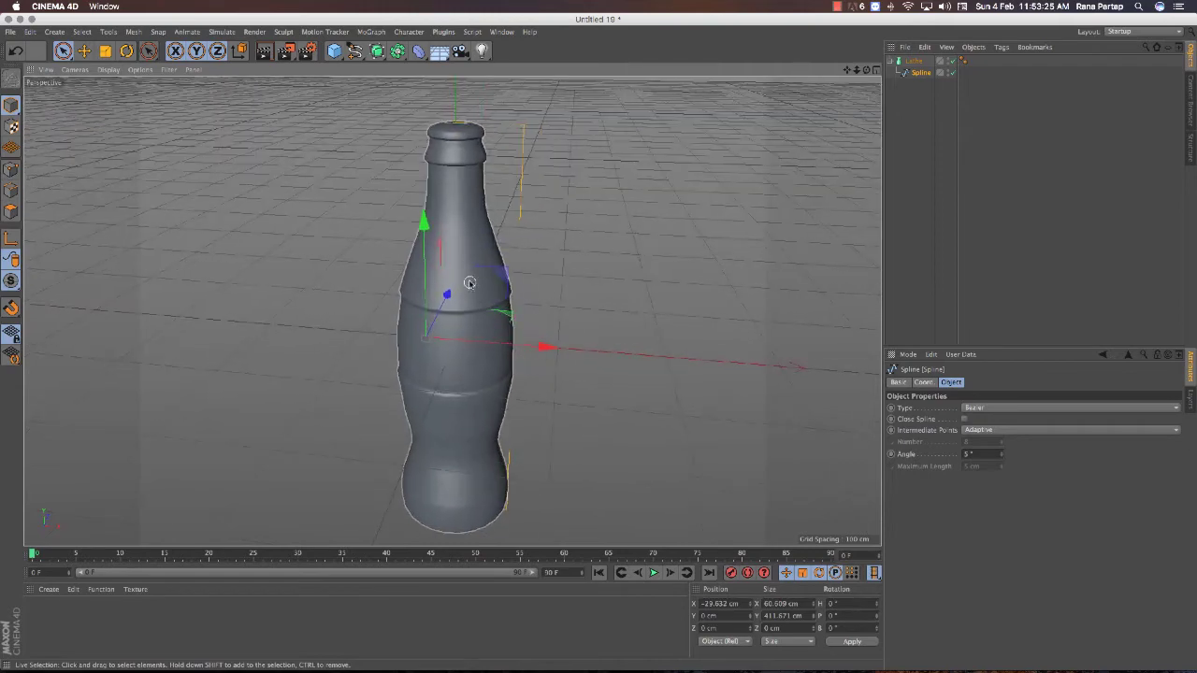
{"action": "mouse_move", "coordinate": [473, 262]}
{"action": "left_mouse_down", "text": "alt"}
{"action": "mouse_move", "coordinate": [473, 213]}
{"action": "mouse_move", "coordinate": [475, 290]}
{"action": "mouse_move", "coordinate": [483, 187]}
{"action": "mouse_move", "coordinate": [482, 223]}
{"action": "left_mouse_up", "text": "alt"}
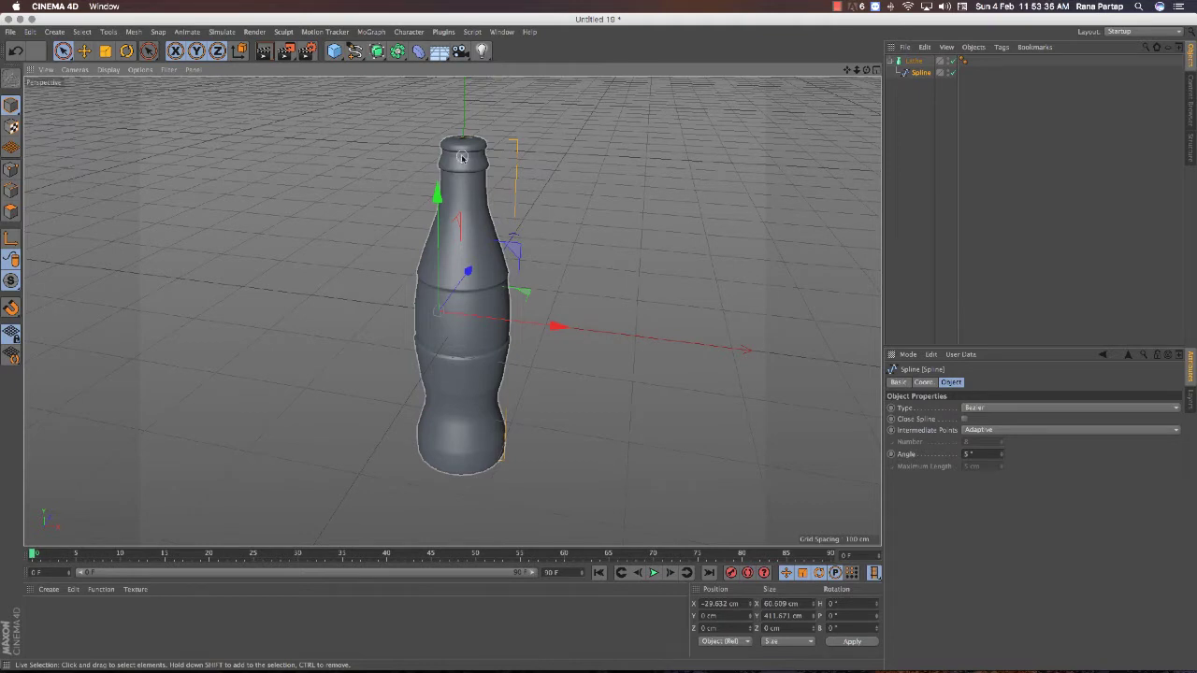
- Add a Floor object and lower it to the bottle's base
{"action": "left_click", "coordinate": [438, 50]}
{"action": "left_click", "coordinate": [486, 73]}
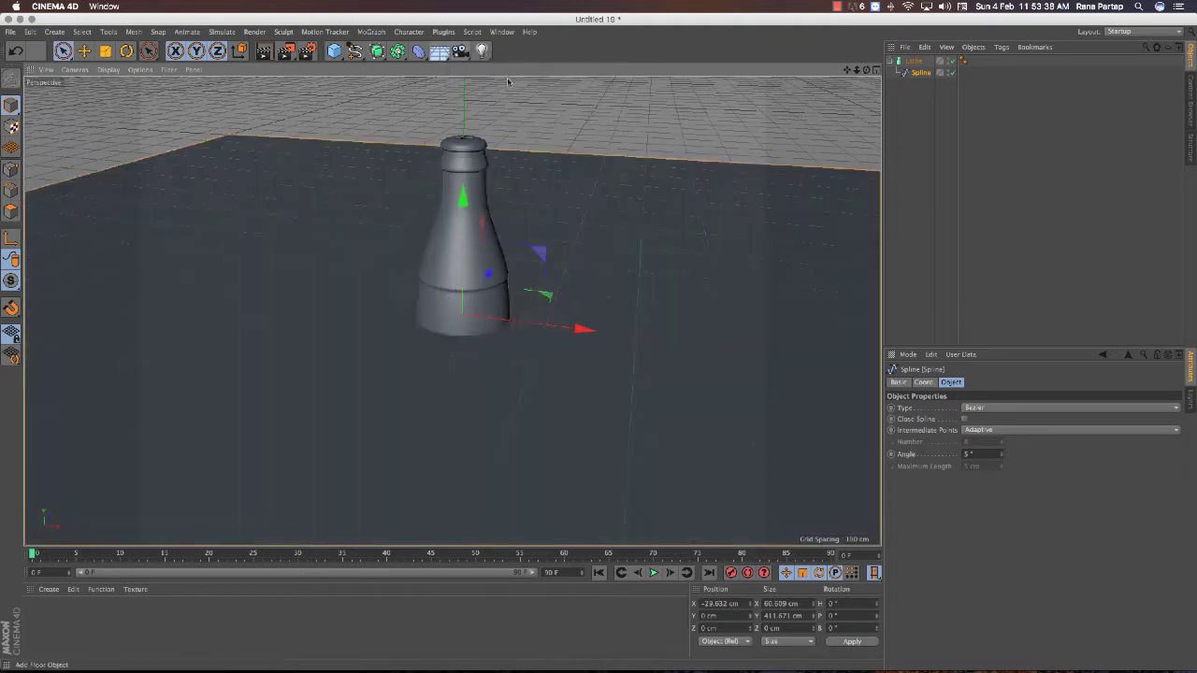
{"action": "left_click_drag", "start_coordinate": [463, 198], "coordinate": [472, 344]}
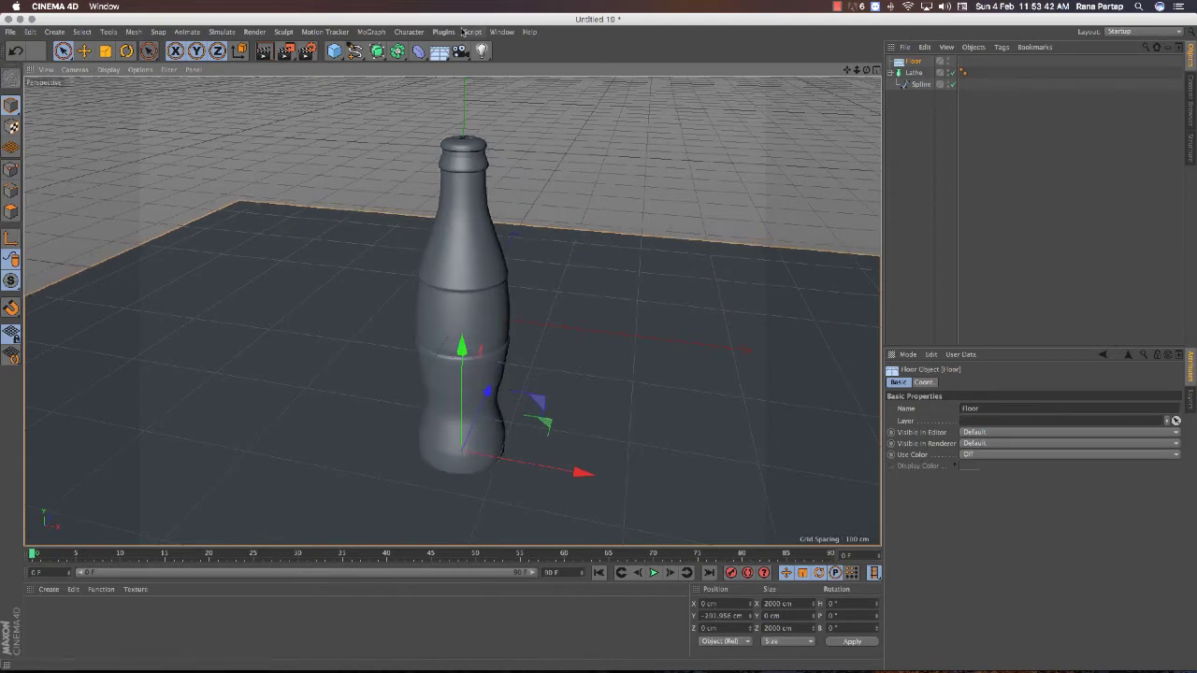
- Merge The Illuminati lighting preset from the Content Browser and render the lit bottle
{"action": "left_click", "coordinate": [502, 32]}
{"action": "left_click", "coordinate": [506, 93]}
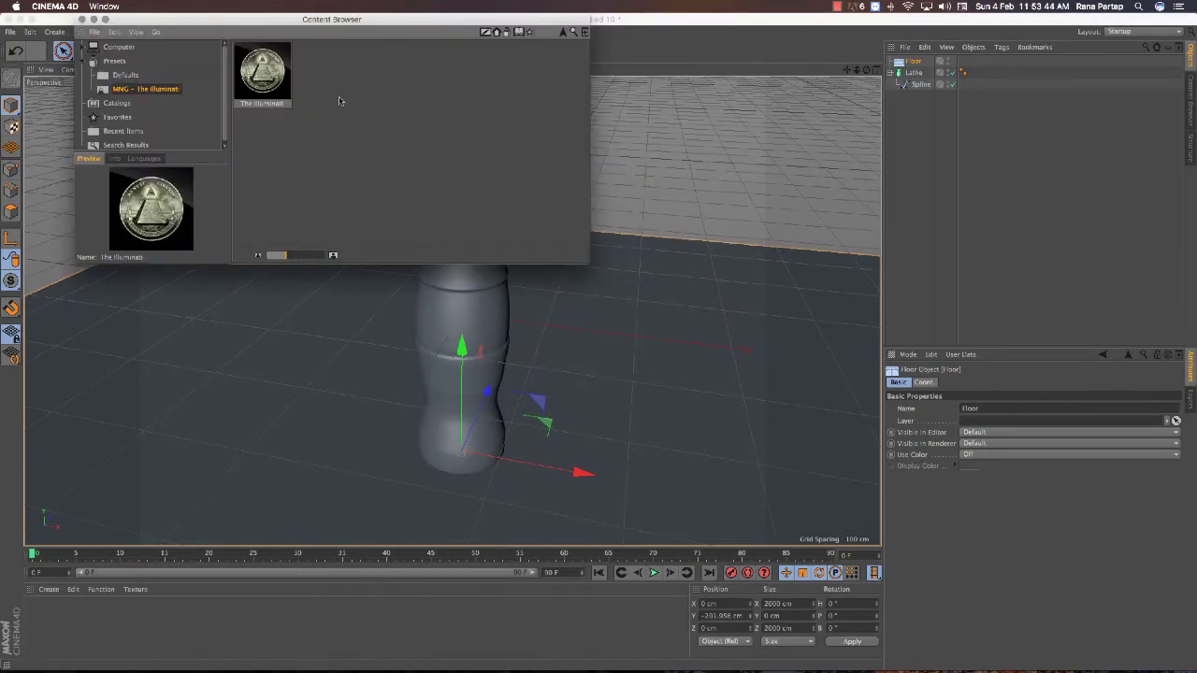
{"action": "double_click", "coordinate": [291, 80]}
{"action": "left_click", "coordinate": [81, 18]}
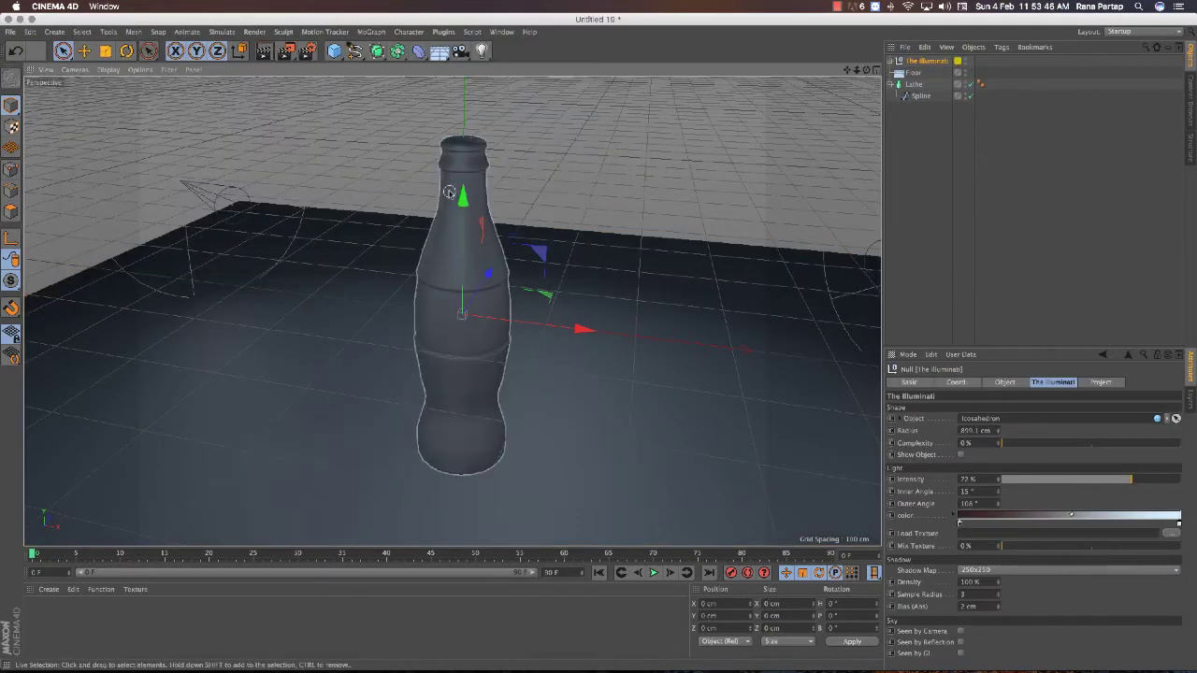
{"action": "key", "text": "ctrl+r"}
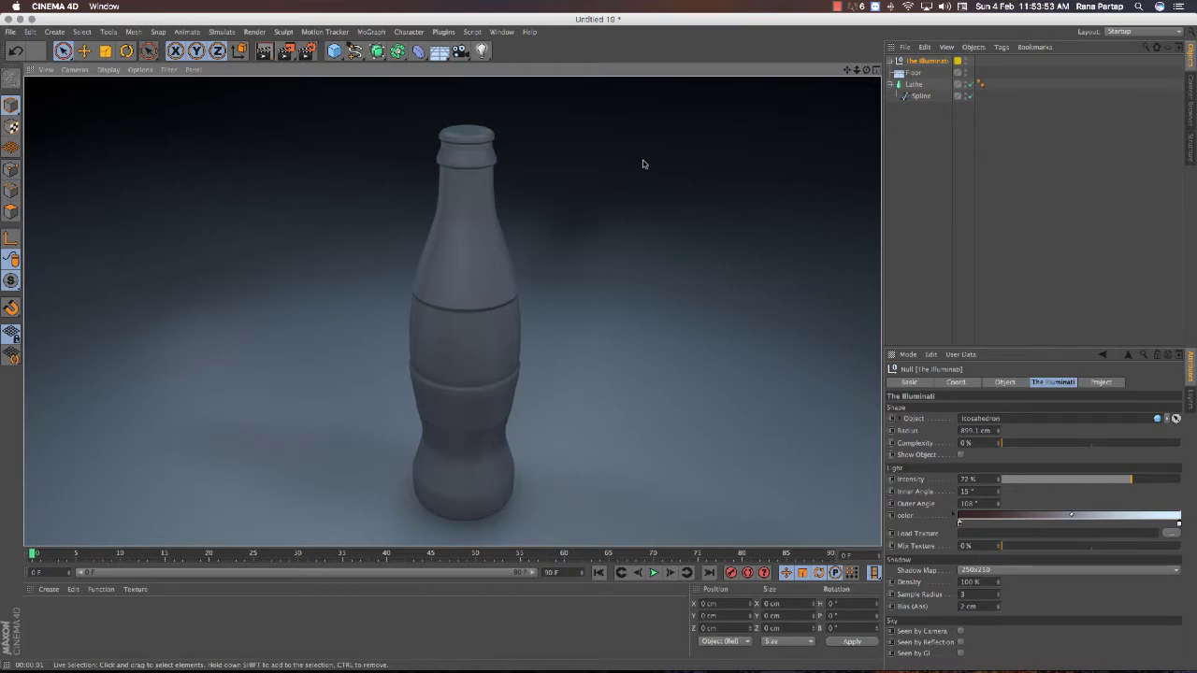
{"action": "key", "text": "ctrl+a"}
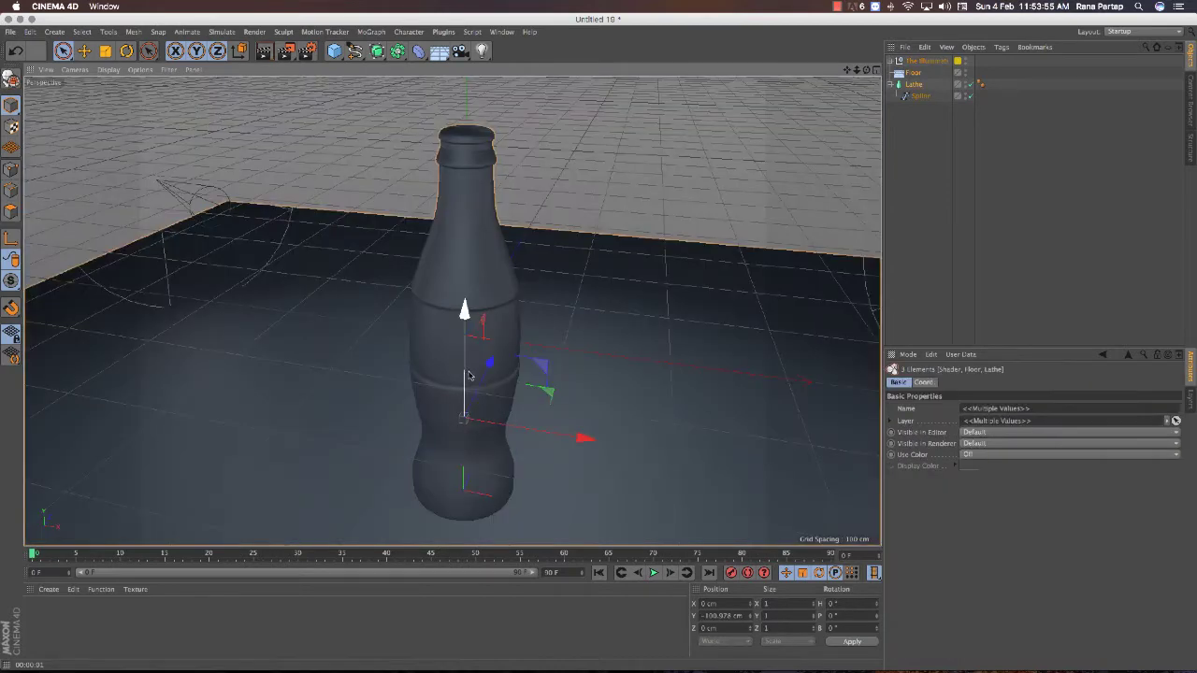
- Select the profile spline and switch to Points mode with Rectangle Selection
{"action": "mouse_move", "coordinate": [469, 376]}
{"action": "left_mouse_down", "text": "alt"}
{"action": "mouse_move", "coordinate": [485, 340]}
{"action": "mouse_move", "coordinate": [525, 375]}
{"action": "left_mouse_up", "text": "alt"}
{"action": "scroll", "coordinate": [484, 340], "scroll_direction": "up", "scroll_amount": 5}
{"action": "left_click", "coordinate": [921, 96]}
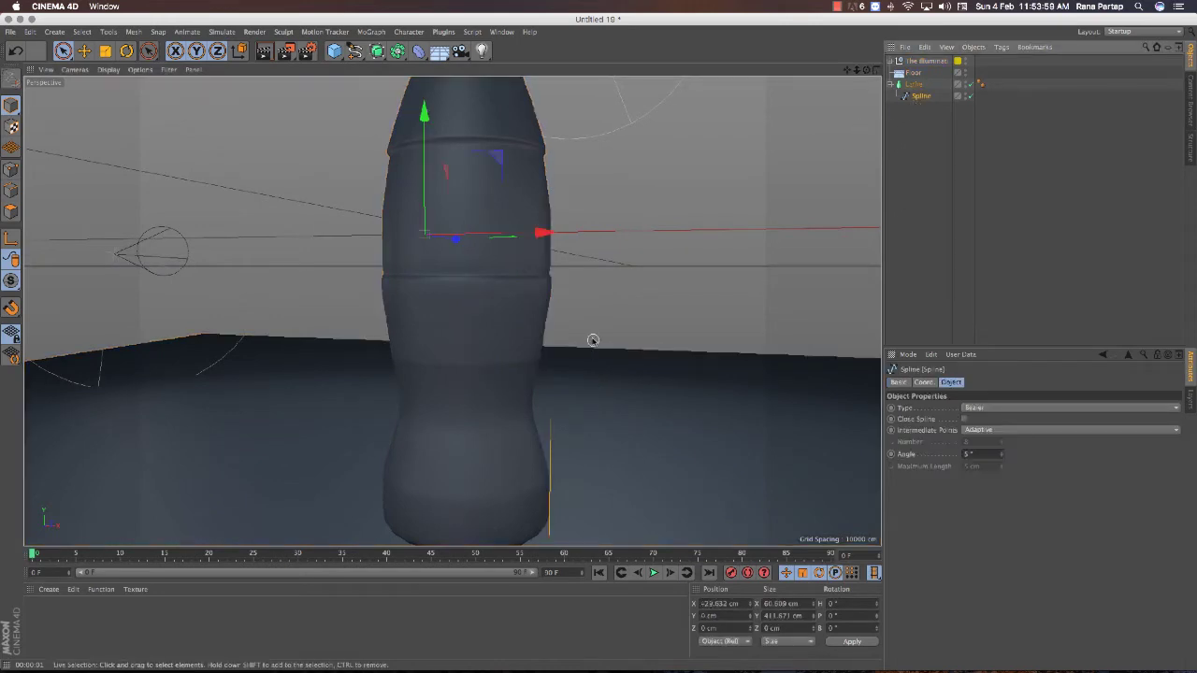
{"action": "left_click", "coordinate": [12, 127]}
{"action": "left_click_drag", "start_coordinate": [63, 51], "coordinate": [104, 90]}
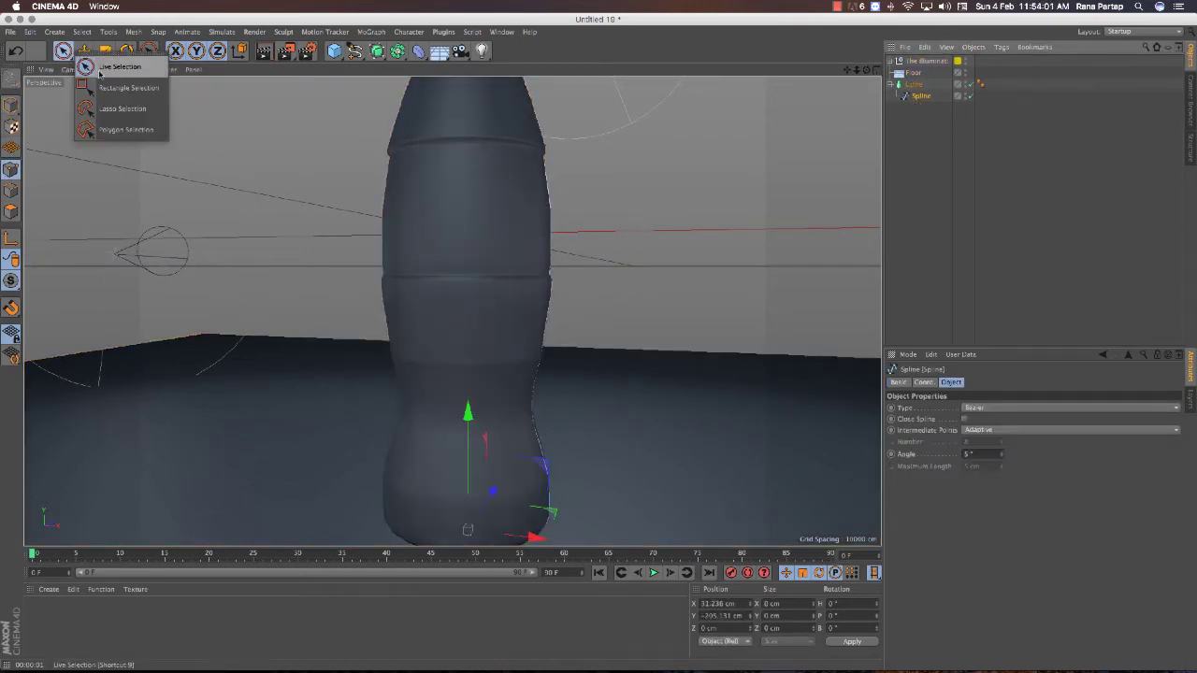
{"action": "scroll", "coordinate": [548, 346], "scroll_direction": "up", "scroll_amount": 3}
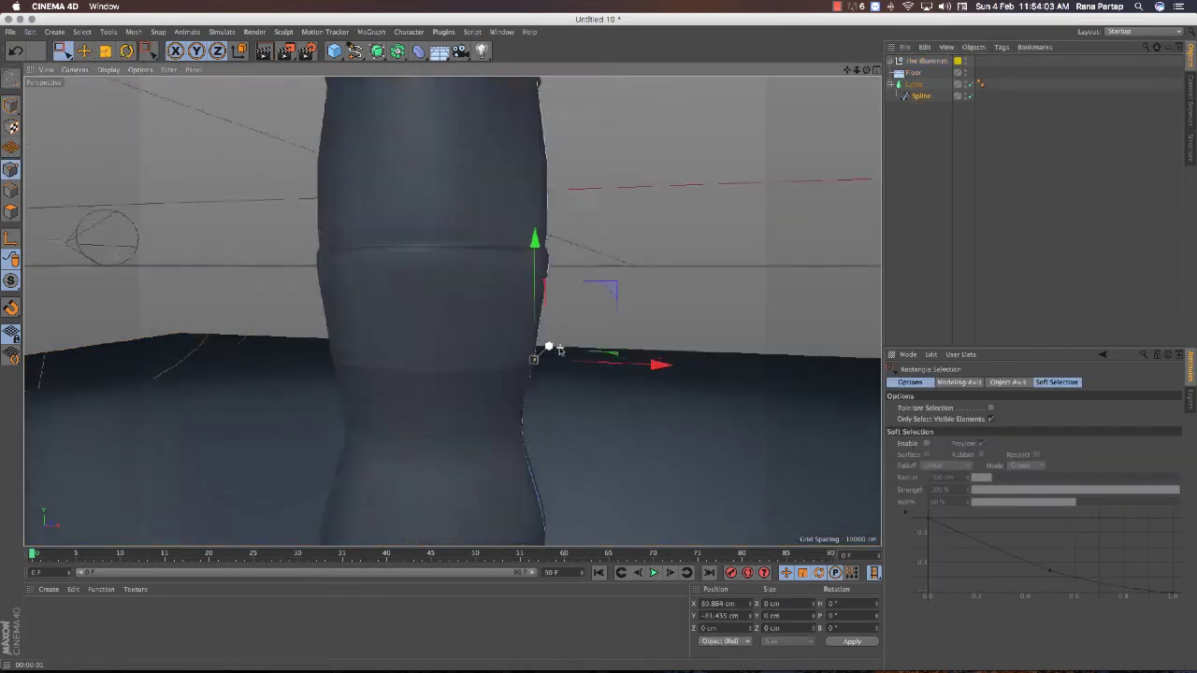
{"action": "scroll", "coordinate": [548, 352], "scroll_direction": "up", "scroll_amount": 2}
{"action": "scroll", "coordinate": [524, 355], "scroll_direction": "down", "scroll_amount": 2}
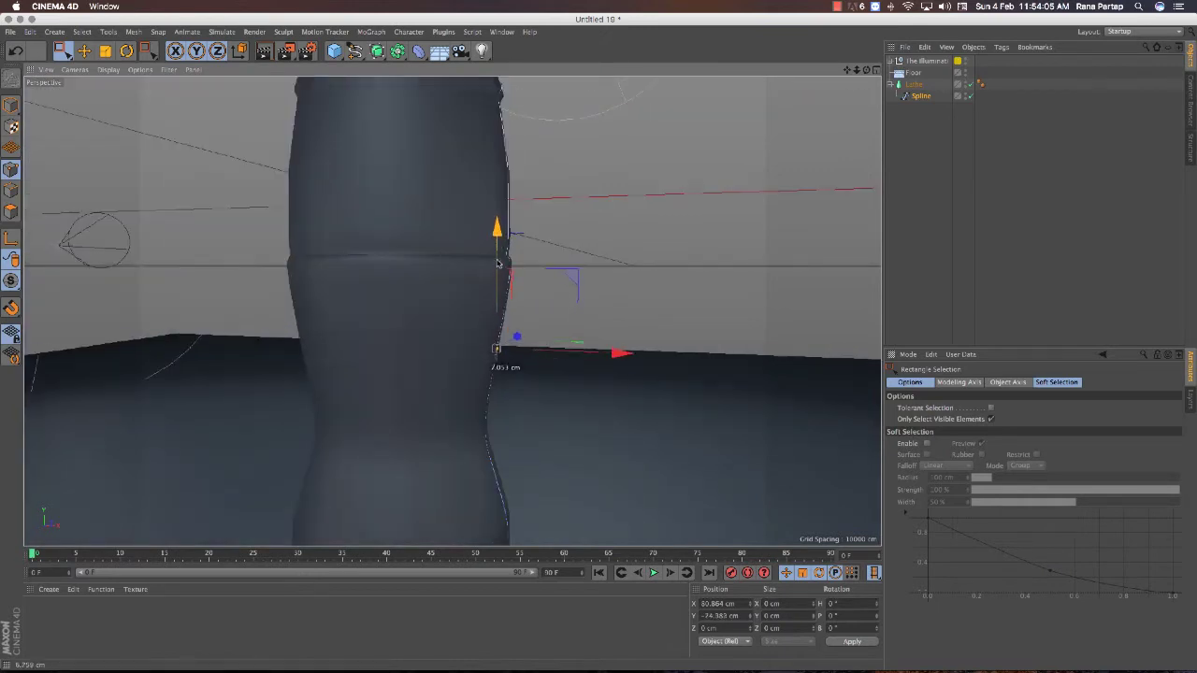
- Nudge individual lower-body profile points slightly outward on X
{"action": "left_click_drag", "start_coordinate": [557, 356], "coordinate": [588, 358]}
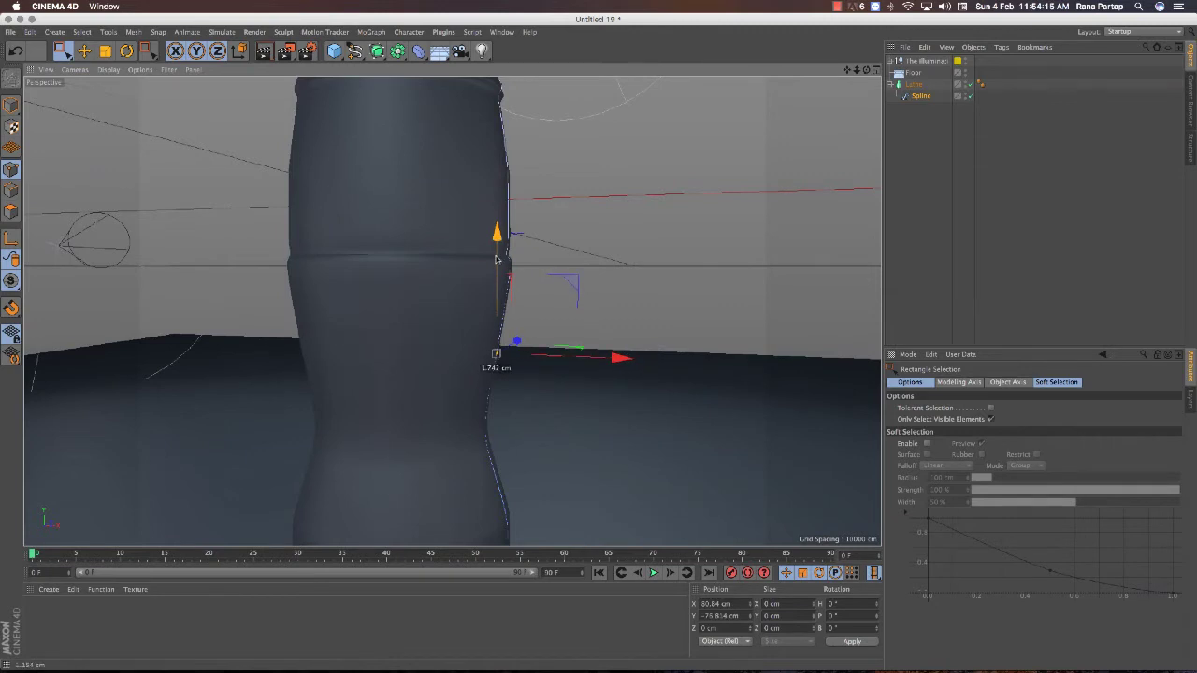
{"action": "scroll", "coordinate": [497, 259], "scroll_direction": "down", "scroll_amount": 1}
{"action": "left_click", "coordinate": [484, 358]}
{"action": "scroll", "coordinate": [484, 358], "scroll_direction": "down", "scroll_amount": 2}
{"action": "scroll", "coordinate": [487, 349], "scroll_direction": "down", "scroll_amount": 2}
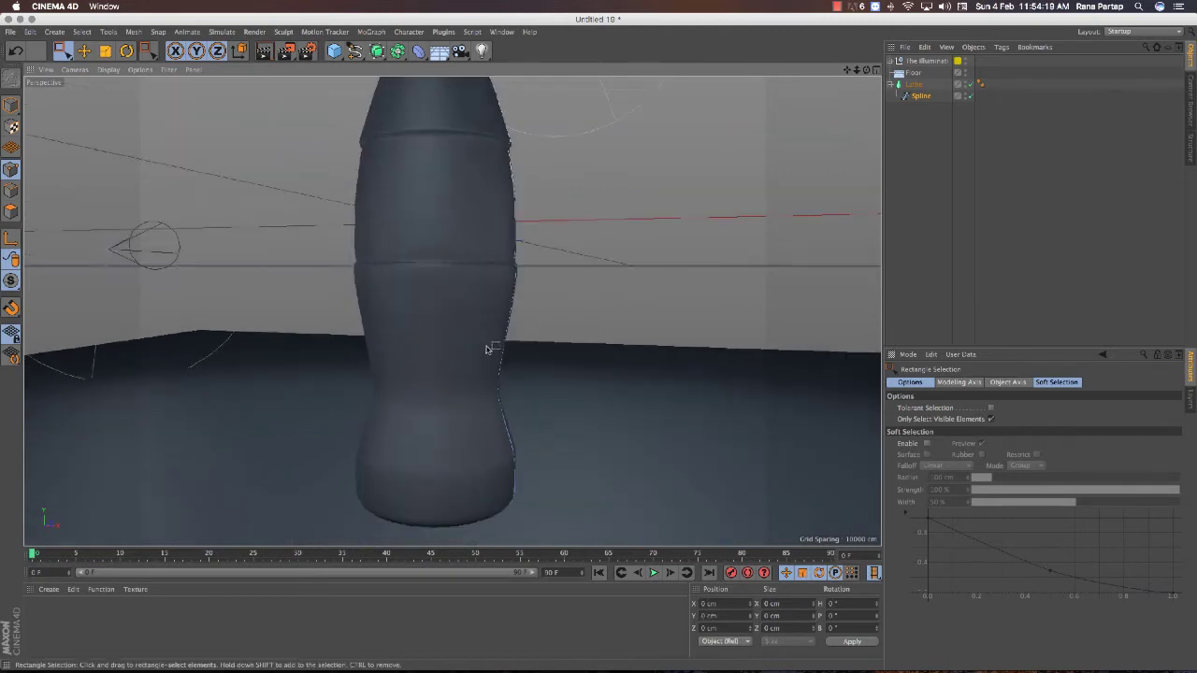
{"action": "scroll", "coordinate": [487, 349], "scroll_direction": "up", "scroll_amount": 1}
{"action": "left_click_drag", "start_coordinate": [564, 421], "coordinate": [568, 424]}
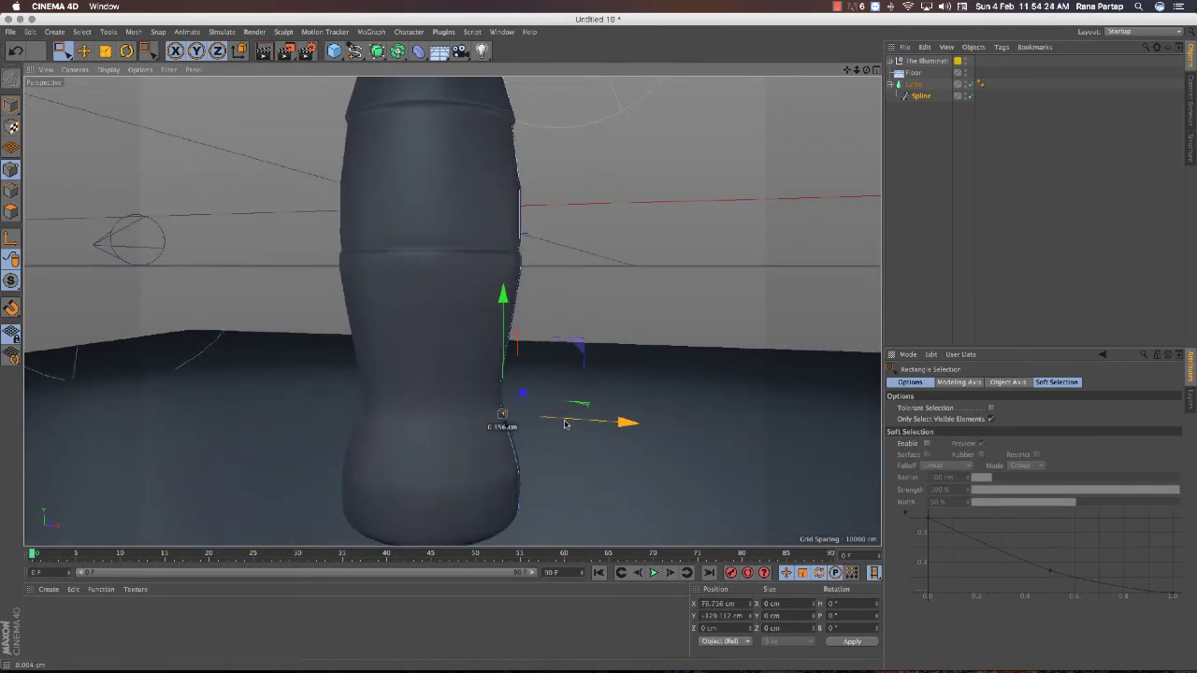
- Select and adjust more points along the bottle's edge, then return to Live Selection
{"action": "left_click_drag", "start_coordinate": [535, 246], "coordinate": [476, 261]}
{"action": "scroll", "coordinate": [476, 261], "scroll_direction": "down", "scroll_amount": 1}
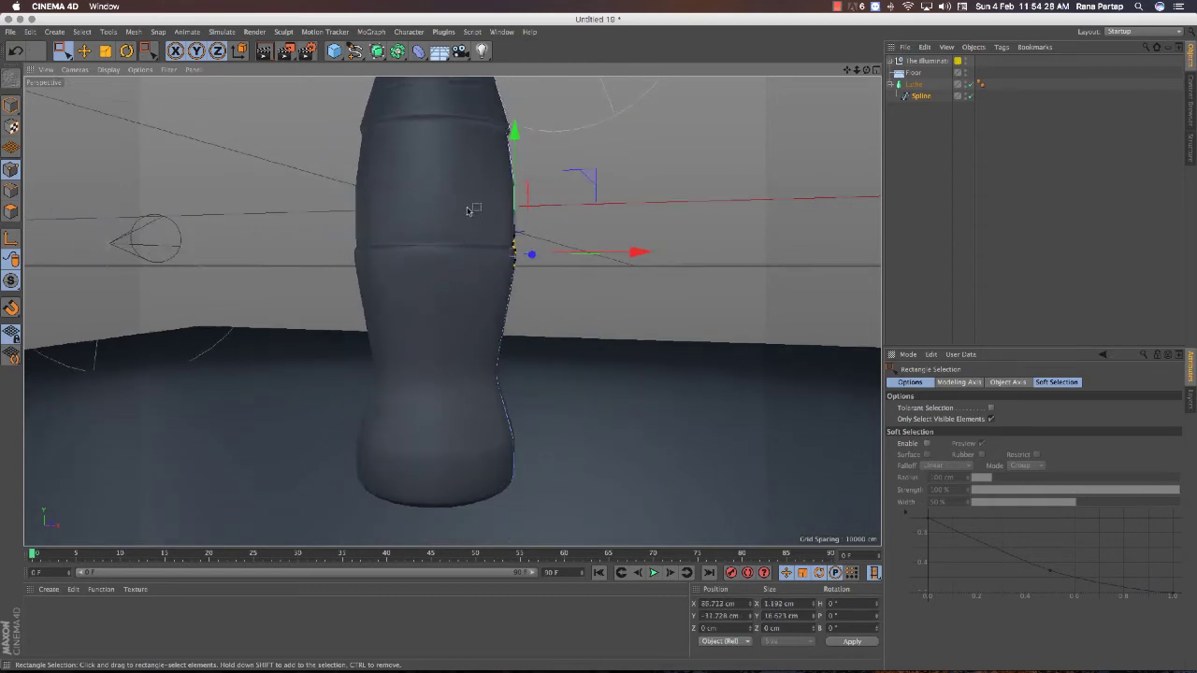
{"action": "mouse_move", "coordinate": [468, 211]}
{"action": "left_mouse_down", "text": "alt"}
{"action": "mouse_move", "coordinate": [455, 313]}
{"action": "mouse_move", "coordinate": [459, 246]}
{"action": "left_mouse_up", "text": "alt"}
{"action": "scroll", "coordinate": [459, 246], "scroll_direction": "down", "scroll_amount": 2}
{"action": "scroll", "coordinate": [472, 265], "scroll_direction": "up", "scroll_amount": 1}
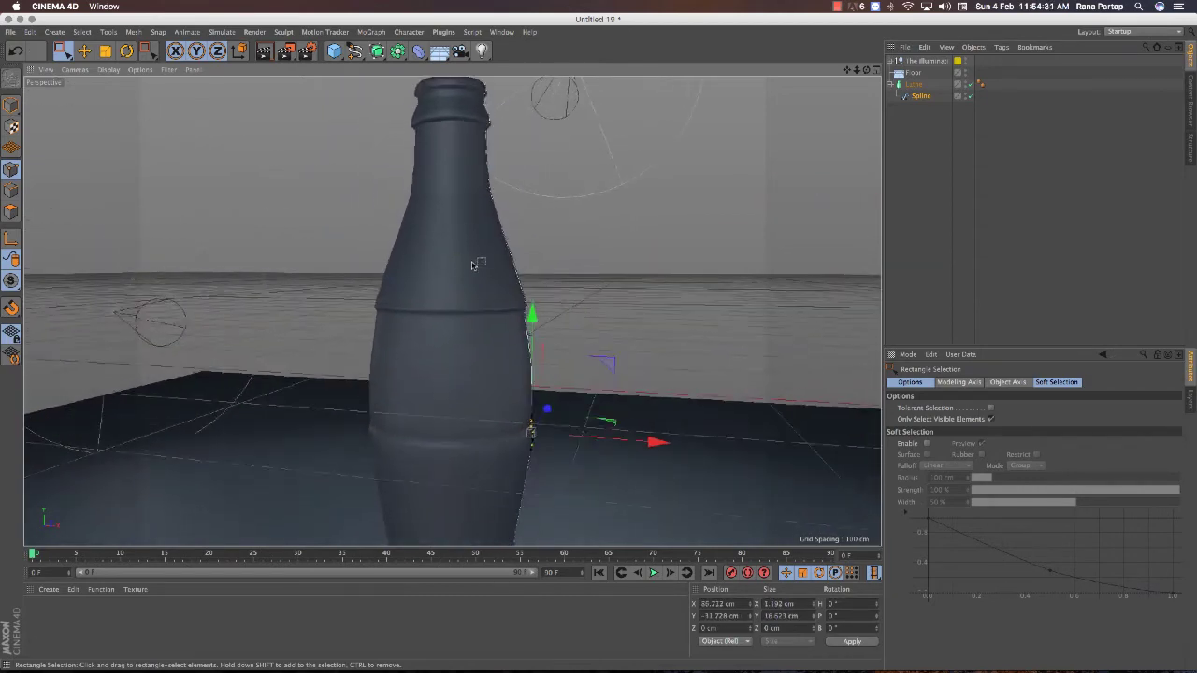
{"action": "left_click", "coordinate": [63, 51]}
{"action": "left_click", "coordinate": [103, 58]}
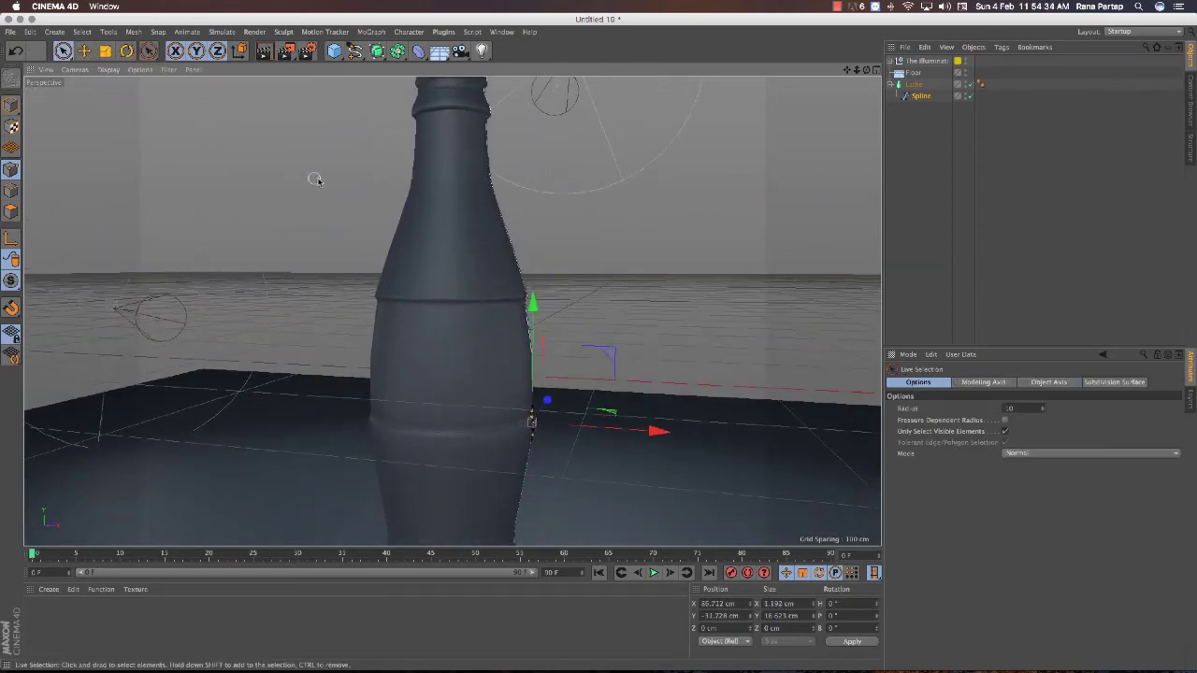
{"action": "scroll", "coordinate": [316, 180], "scroll_direction": "down", "scroll_amount": 2}
{"action": "scroll", "coordinate": [328, 203], "scroll_direction": "up", "scroll_amount": 1}
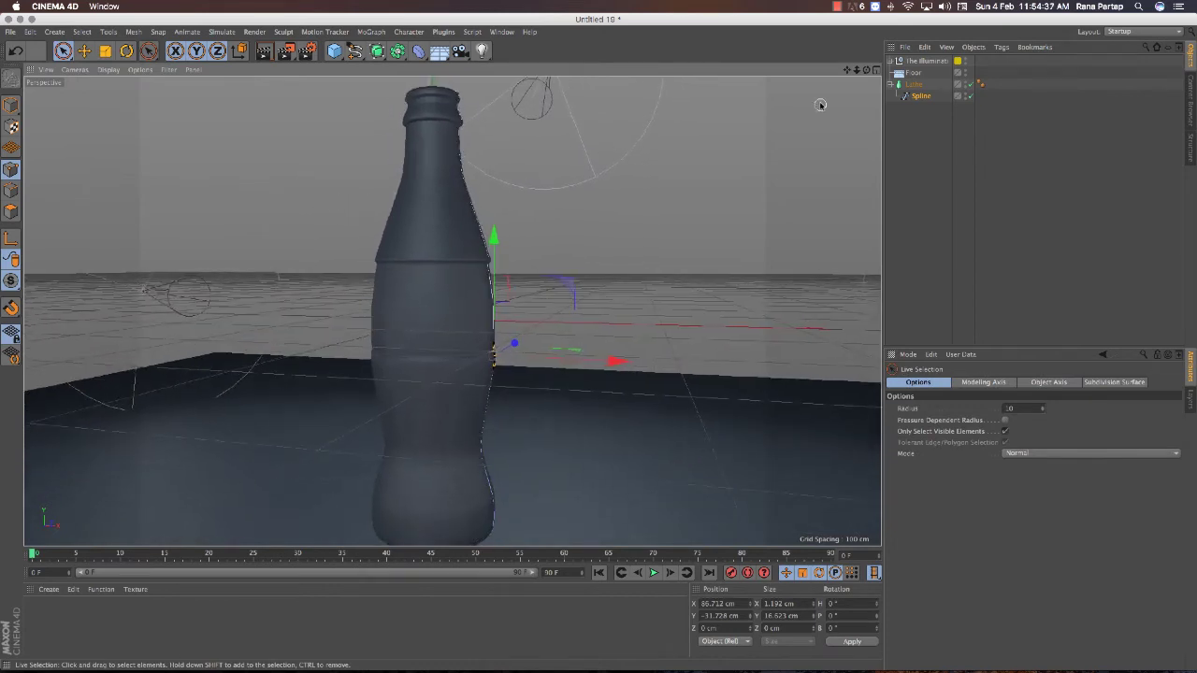
{"action": "left_click", "coordinate": [924, 85]}
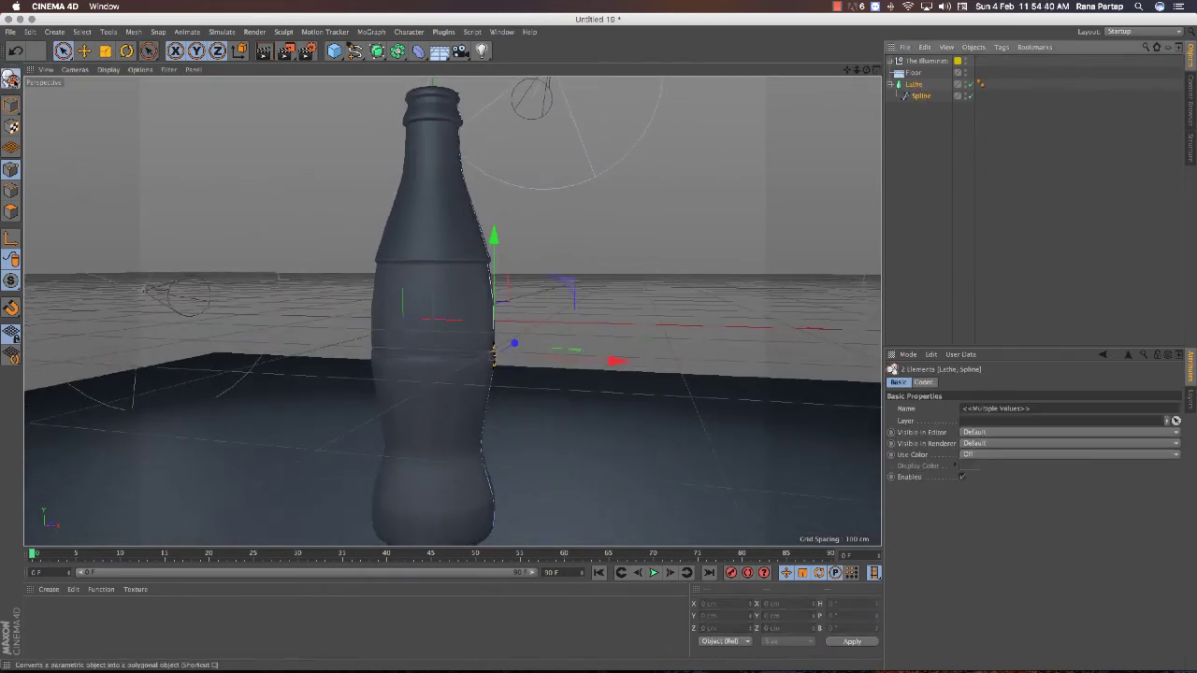
{"action": "left_click", "coordinate": [13, 78]}
{"action": "key", "text": "ctrl+z"}
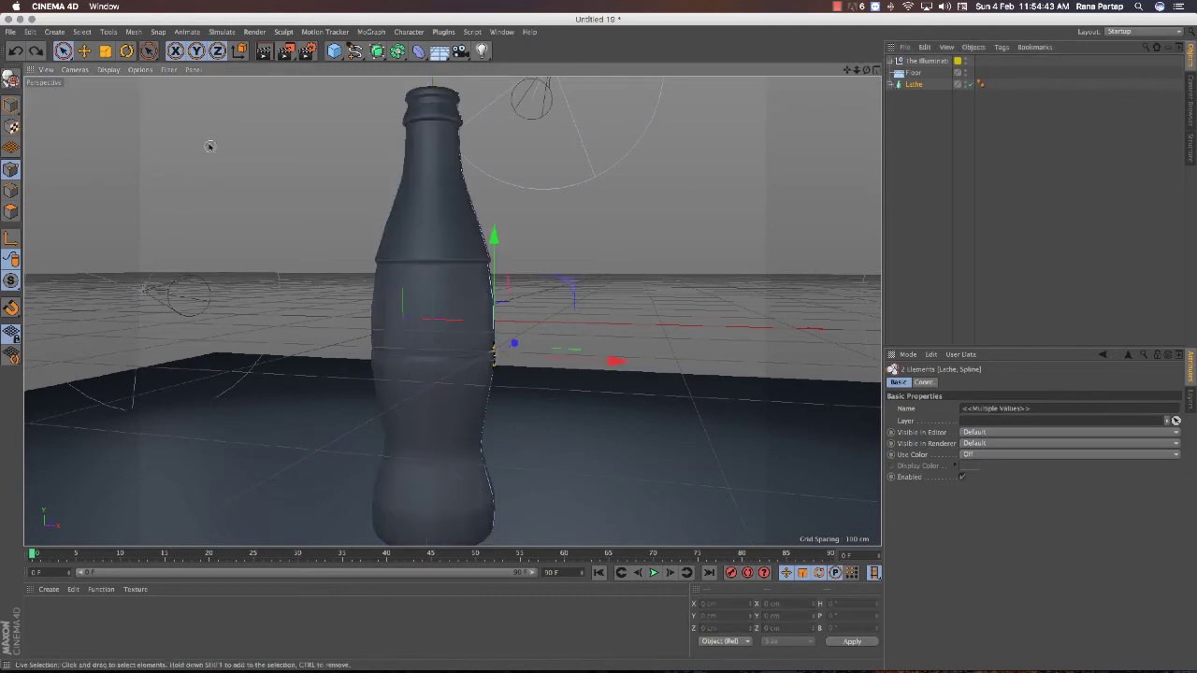
{"action": "scroll", "coordinate": [260, 194], "scroll_direction": "down", "scroll_amount": 2}
{"action": "left_click_drag", "start_coordinate": [246, 206], "coordinate": [350, 260], "text": "alt"}
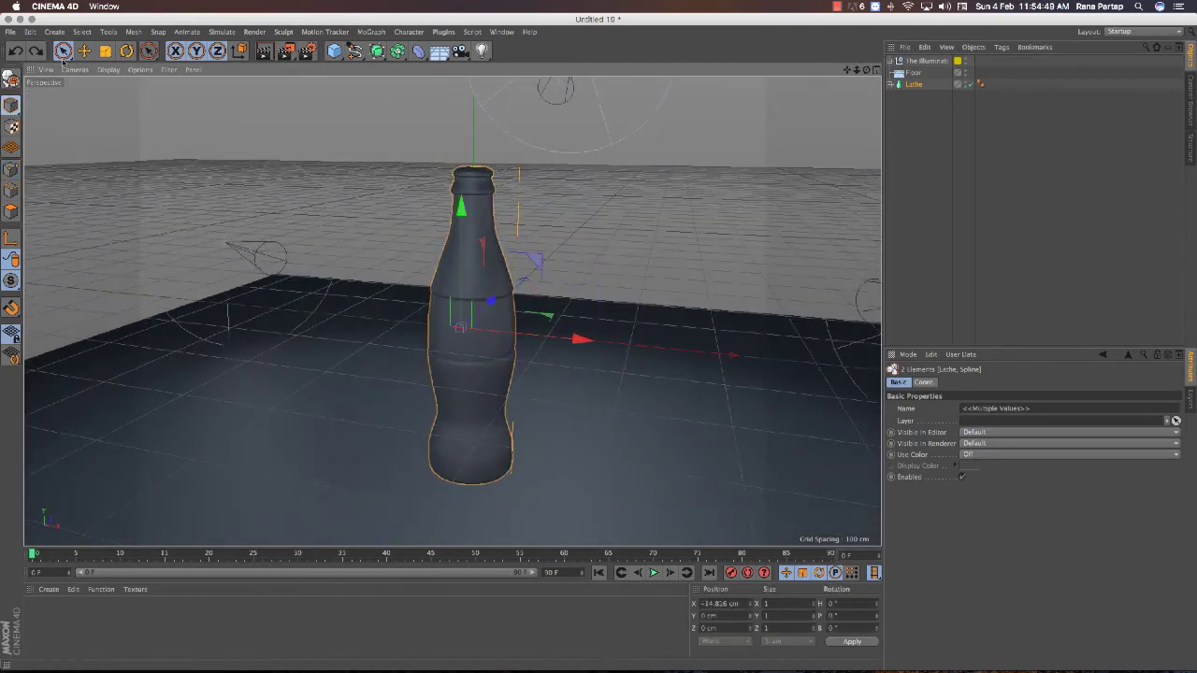
{"action": "left_click", "coordinate": [468, 262]}
{"action": "left_click", "coordinate": [264, 50]}
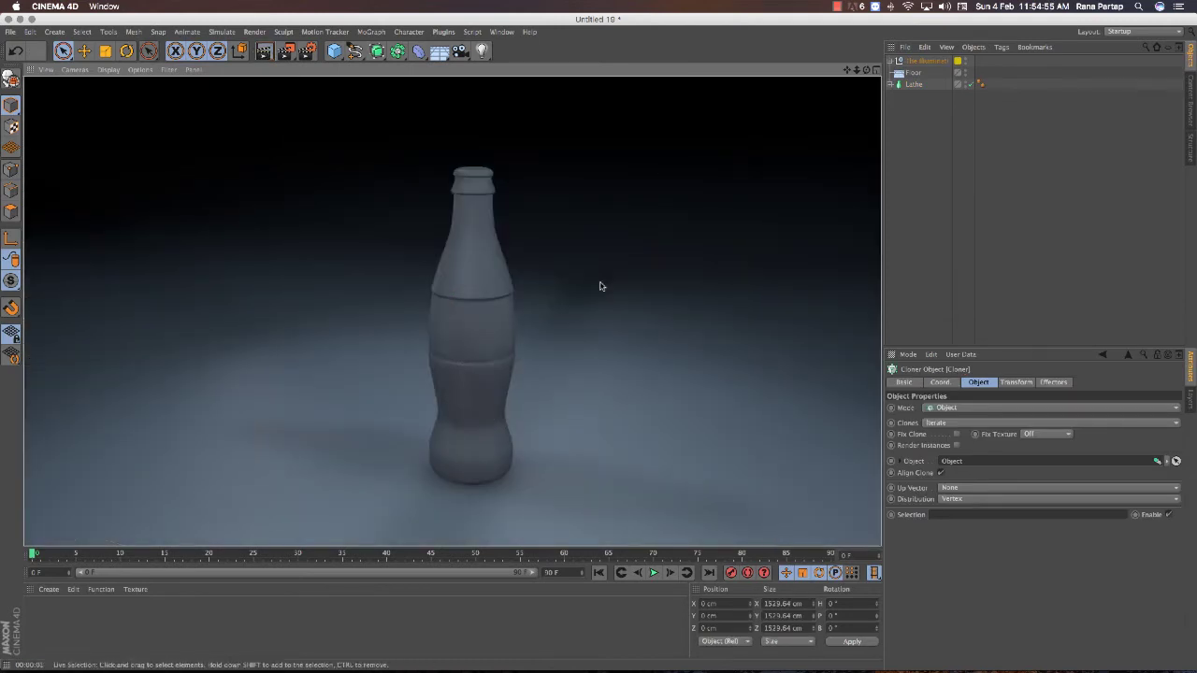
{"action": "left_click", "coordinate": [912, 84]}
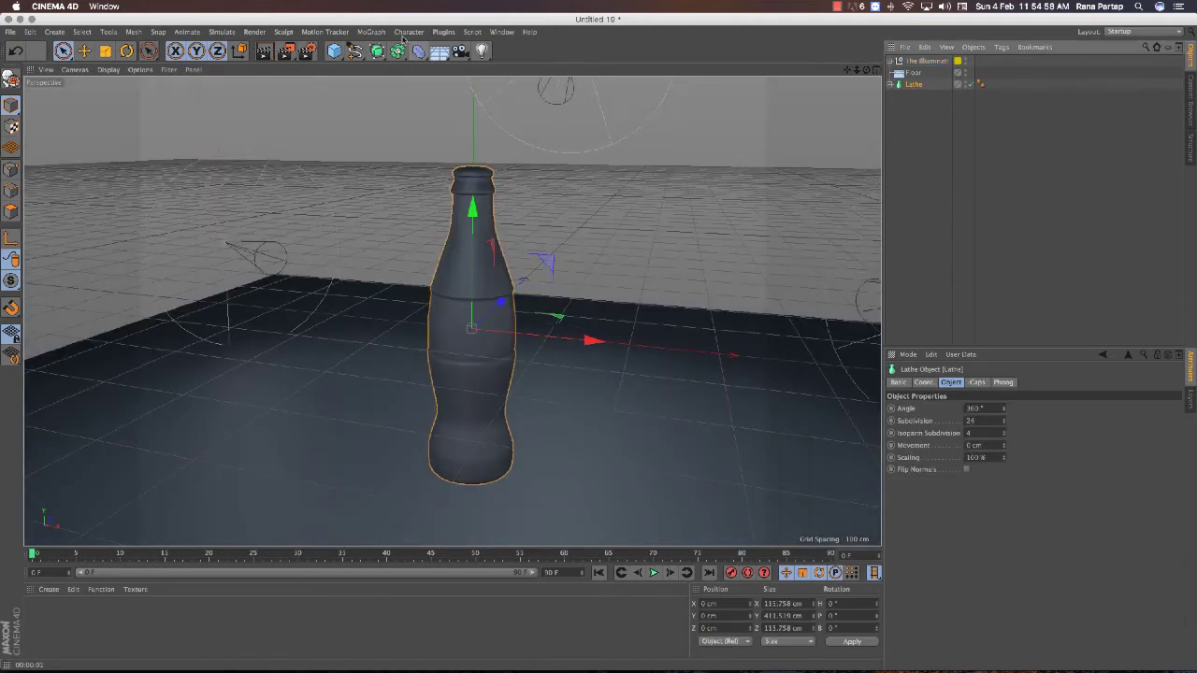
- Clone the bottle with a Radial Cloner on the XZ plane, 13 copies, wider radius
{"action": "left_click", "coordinate": [371, 31]}
{"action": "left_click", "coordinate": [582, 101]}
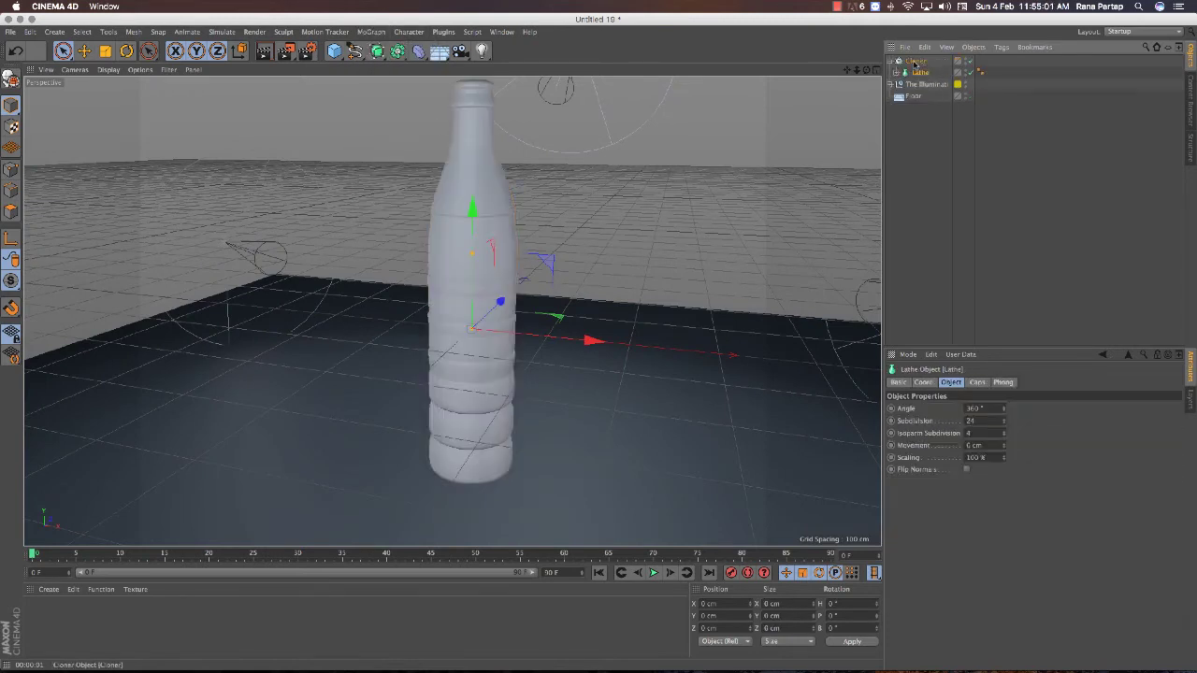
{"action": "left_click", "coordinate": [973, 409]}
{"action": "left_click", "coordinate": [964, 442]}
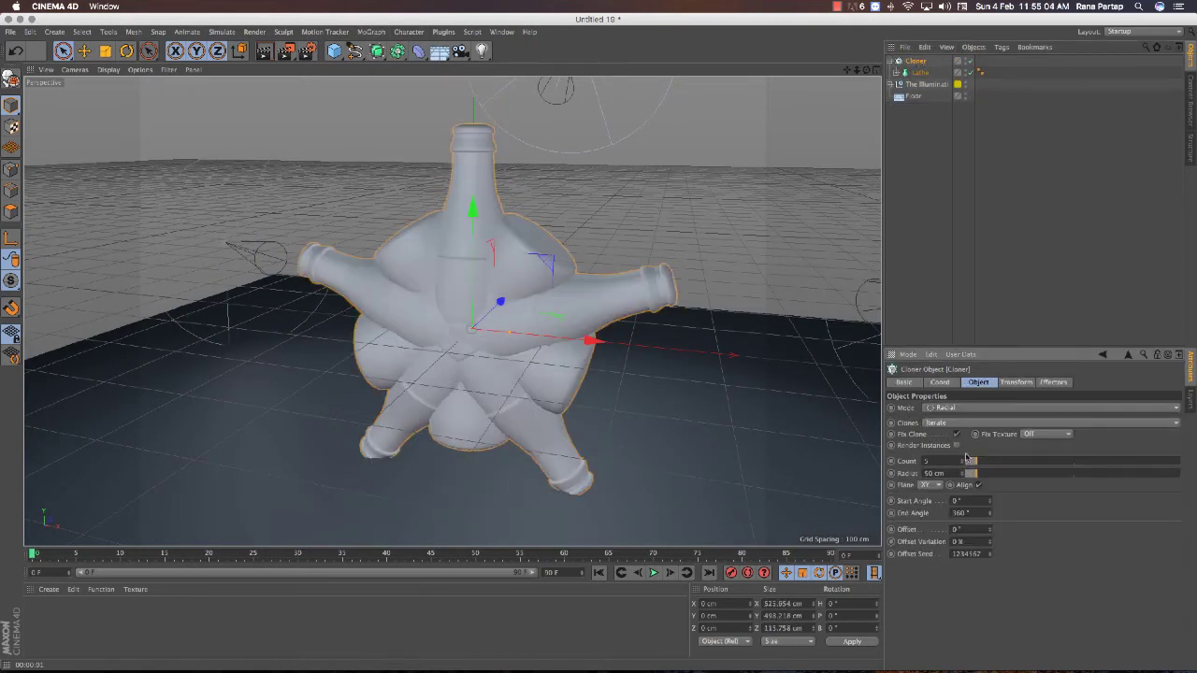
{"action": "left_click", "coordinate": [933, 520]}
{"action": "mouse_move", "coordinate": [985, 475]}
{"action": "left_mouse_down"}
{"action": "mouse_move", "coordinate": [1024, 474]}
{"action": "mouse_move", "coordinate": [995, 460]}
{"action": "left_mouse_up"}
- Render the ring of bottles from a higher angle, then reselect the Cloner
{"action": "mouse_move", "coordinate": [564, 335]}
{"action": "left_mouse_down", "text": "alt"}
{"action": "mouse_move", "coordinate": [503, 372]}
{"action": "mouse_move", "coordinate": [840, 346]}
{"action": "left_mouse_up", "text": "alt"}
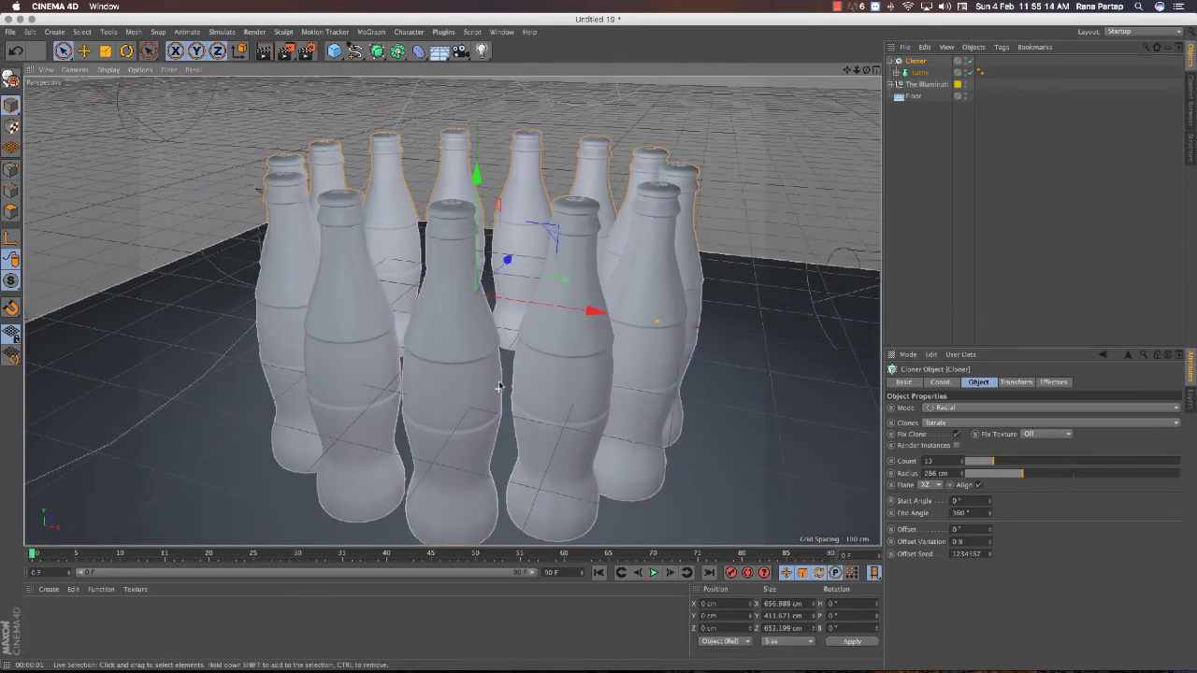
{"action": "key", "text": "ctrl+r"}
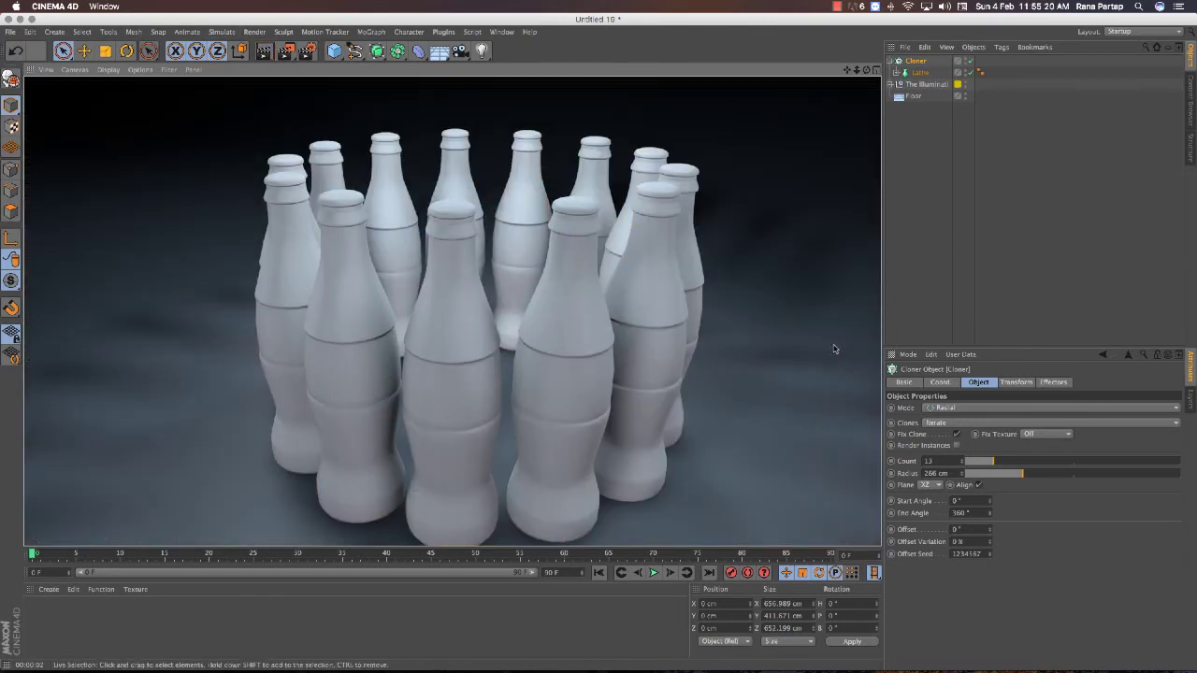
{"action": "left_click", "coordinate": [832, 350]}
{"action": "left_click_drag", "start_coordinate": [832, 350], "coordinate": [799, 359], "text": "alt"}
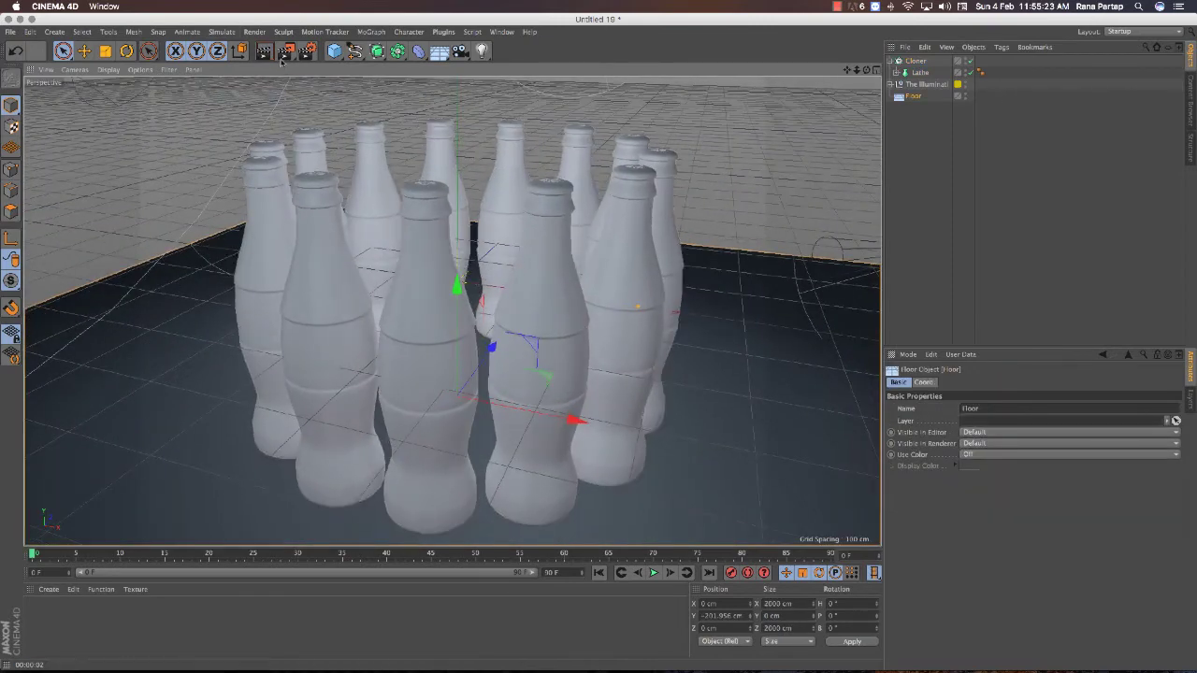
{"action": "left_click", "coordinate": [915, 61]}
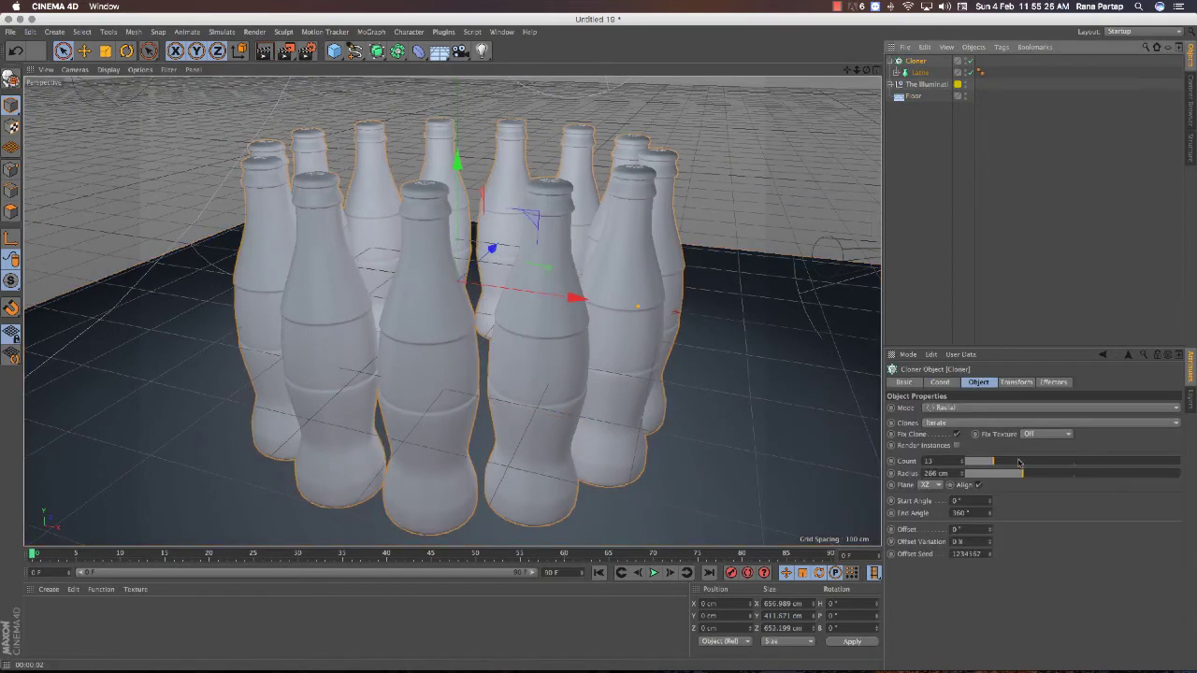
{"action": "scroll", "coordinate": [502, 326], "scroll_direction": "up", "scroll_amount": 5}
{"action": "scroll", "coordinate": [503, 325], "scroll_direction": "down", "scroll_amount": 5}
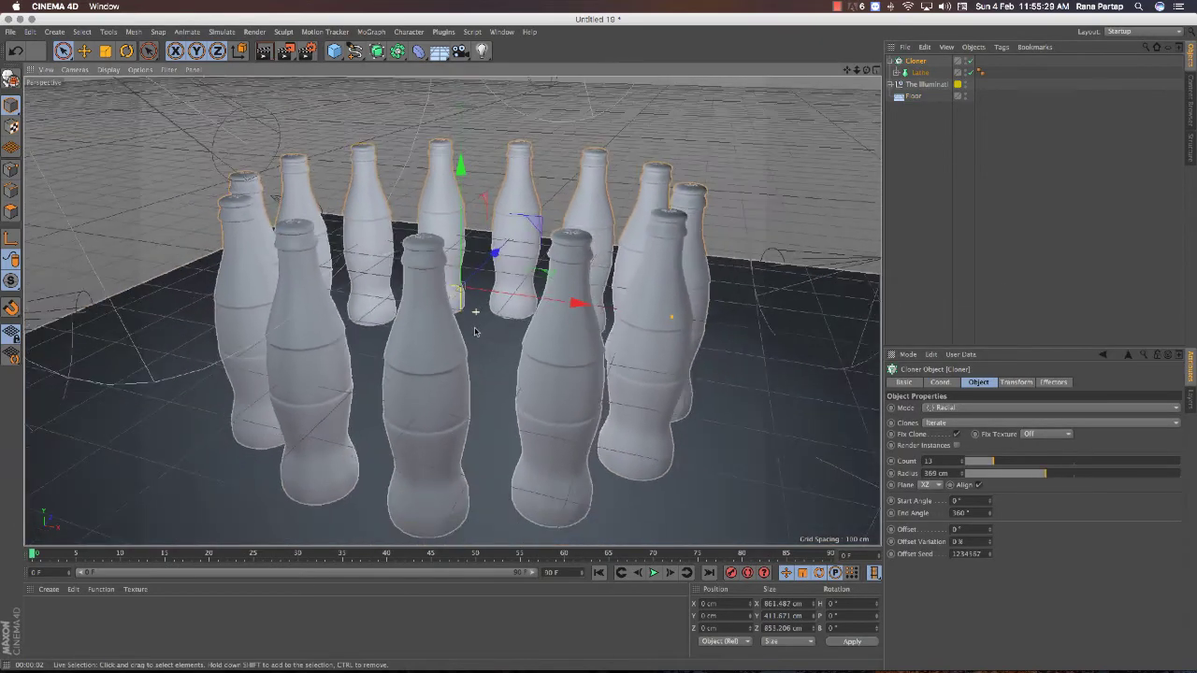